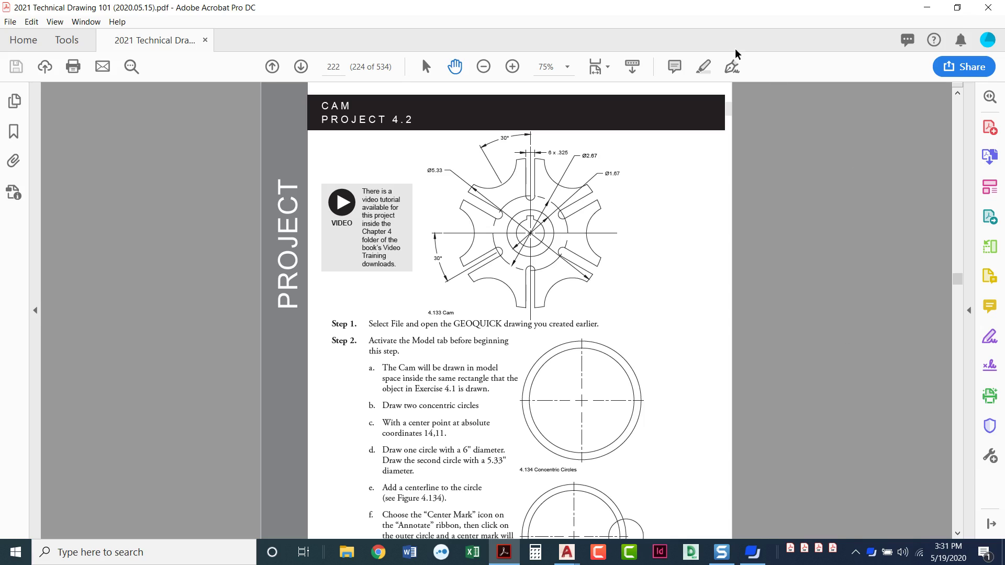
Step: Drag the Acrobat PDF window to the lower left to reveal the AutoCAD Geoquick drawing
drag(673, 11, 5, 178)
Step: Minimize the Acrobat window so it no longer covers the Geoquick drawing
key(super+Down)
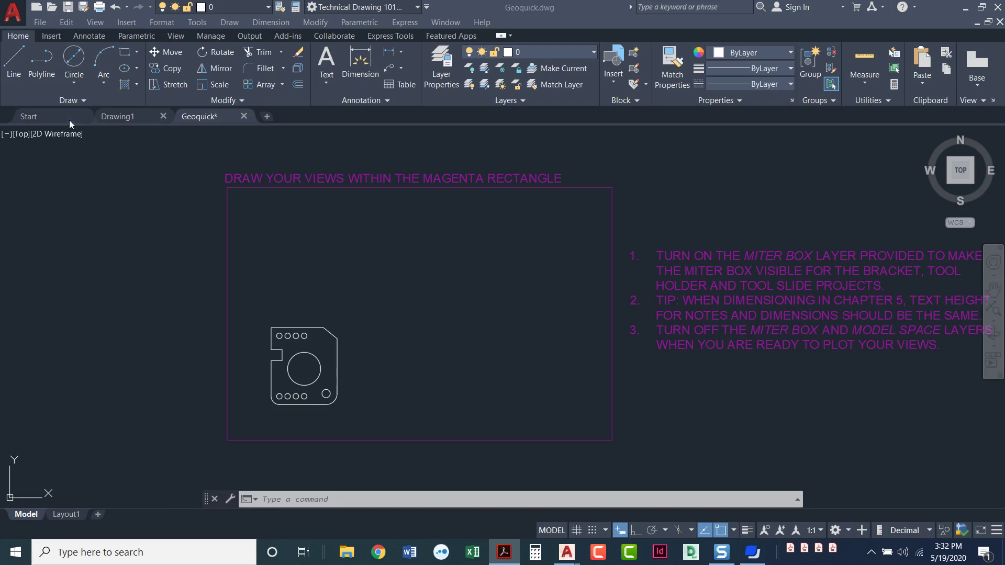
Step: Draw a circle of diameter 5.33 centred at 14,11 using Center, Diameter
click(74, 84)
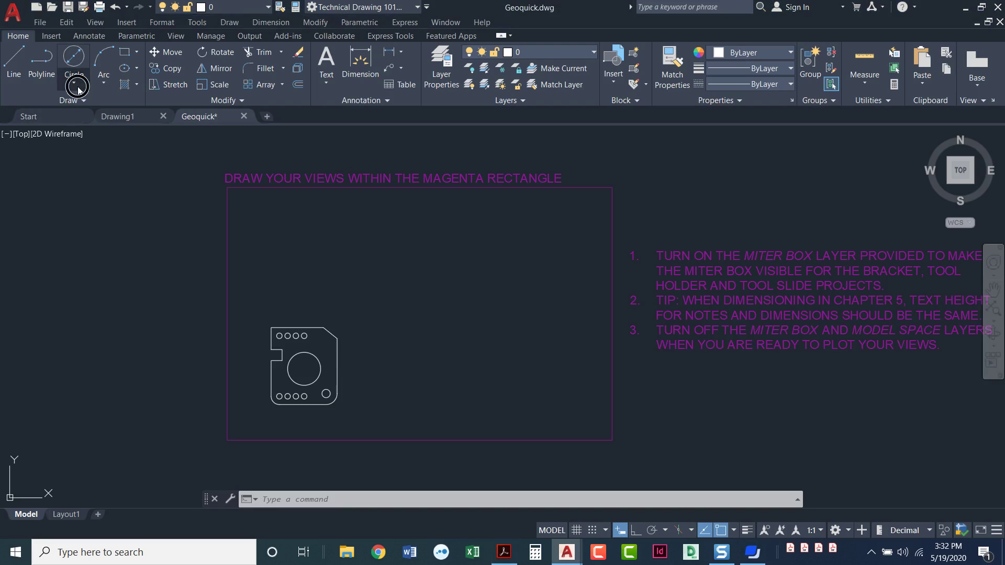
click(78, 88)
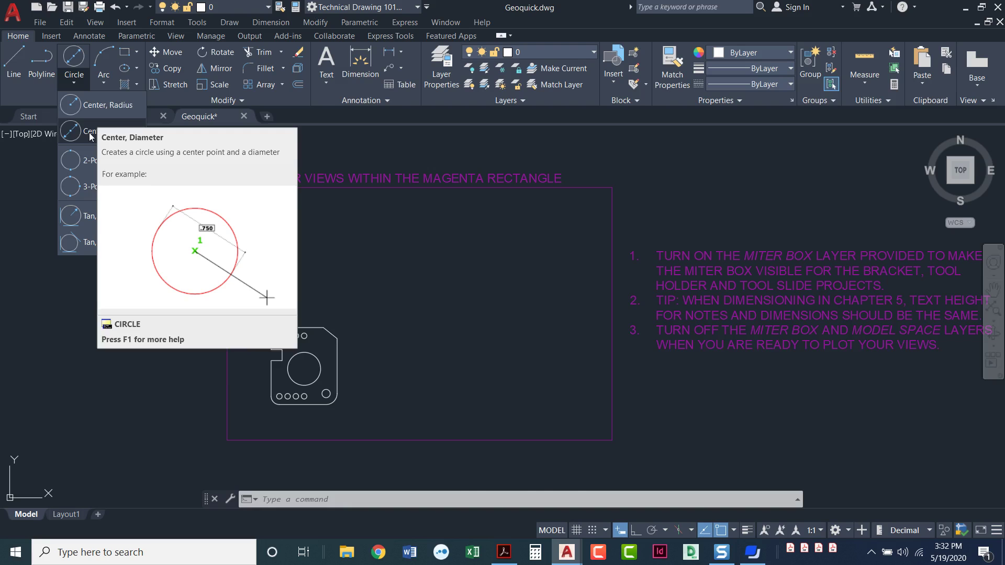
click(92, 132)
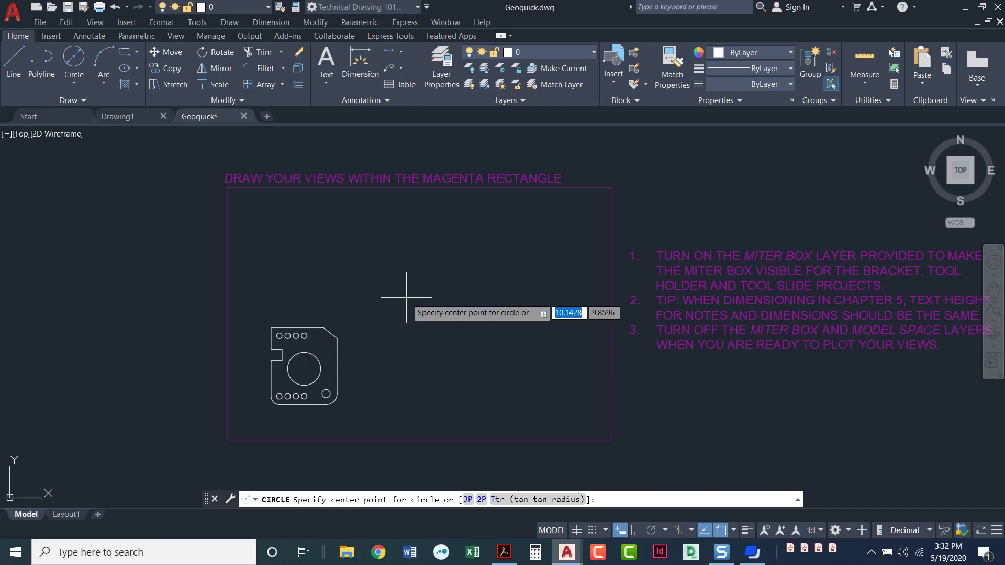
text(14)
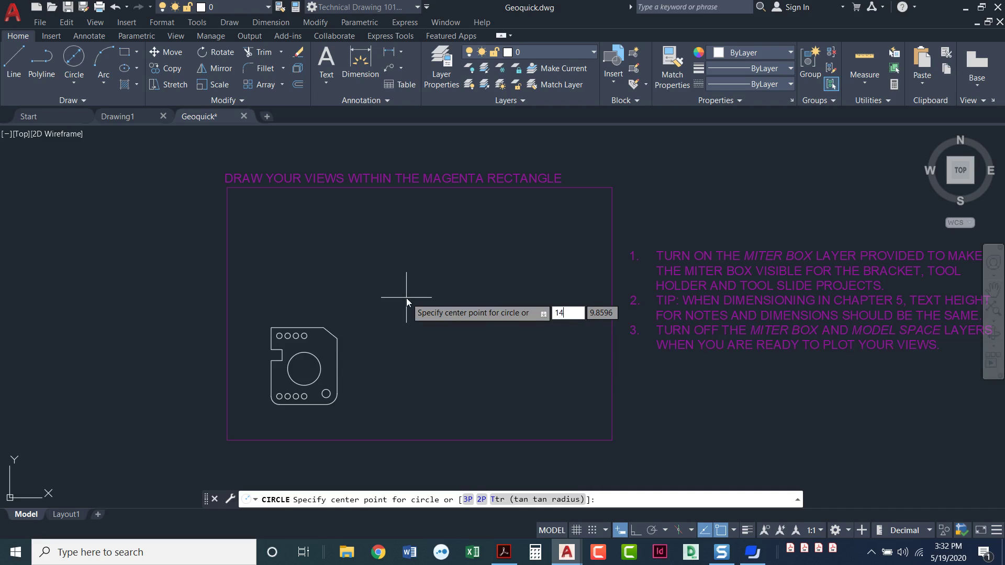
key(Tab)
text(11)
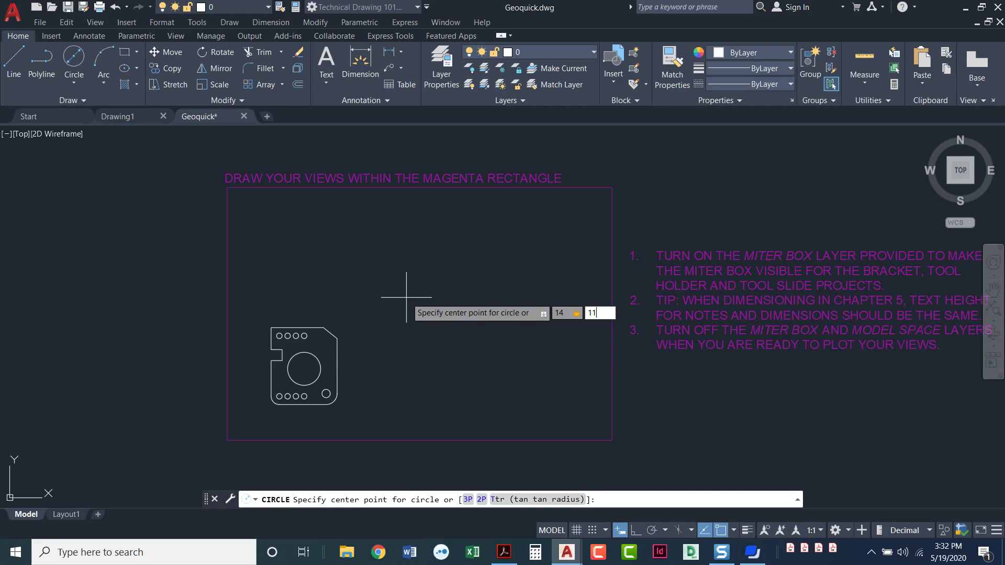
key(Return)
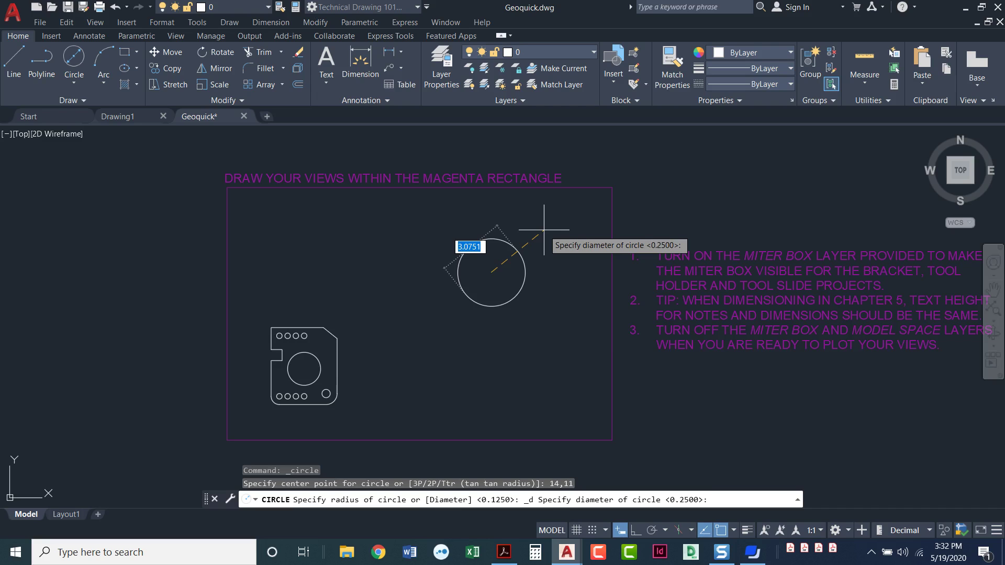
text(5.33)
key(Return)
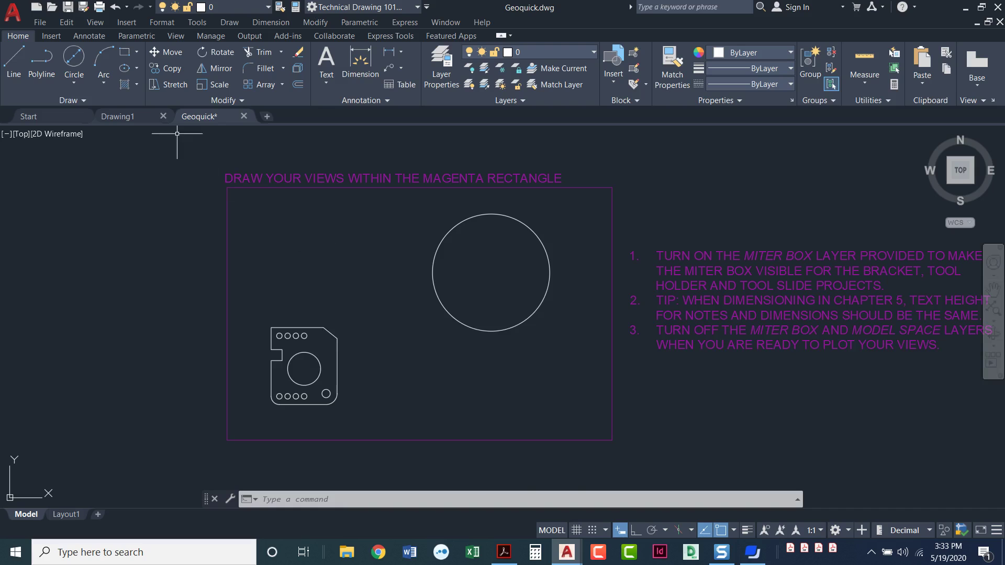
Step: Draw a 6-diameter circle concentric with the 5.33 circle, snapped to its centre
click(74, 58)
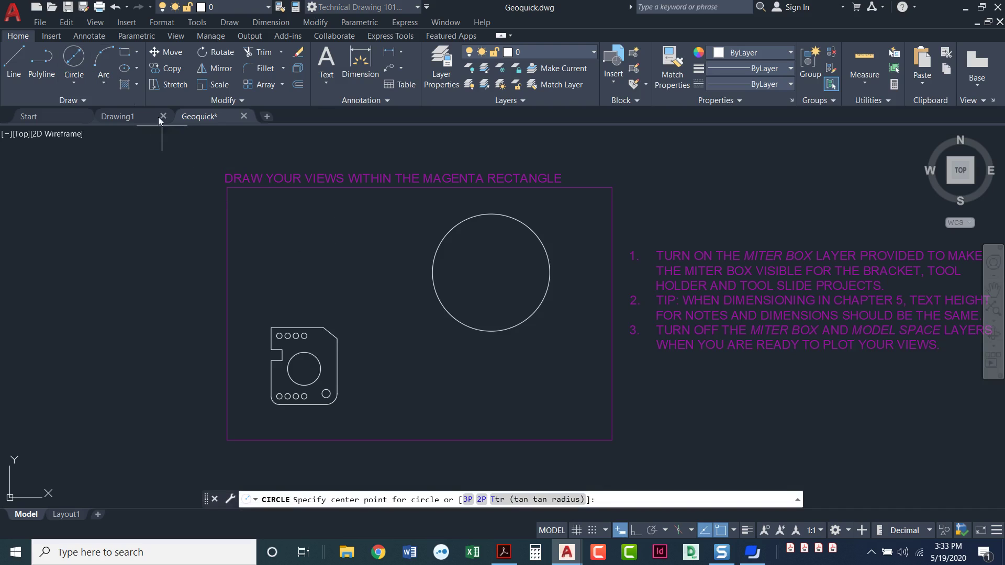
click(491, 272)
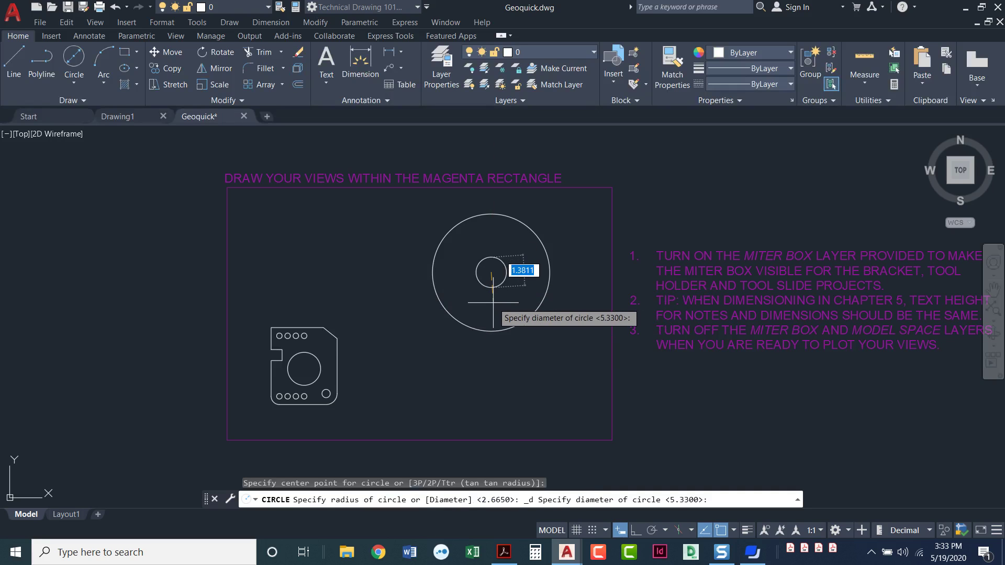
text(6)
key(Return)
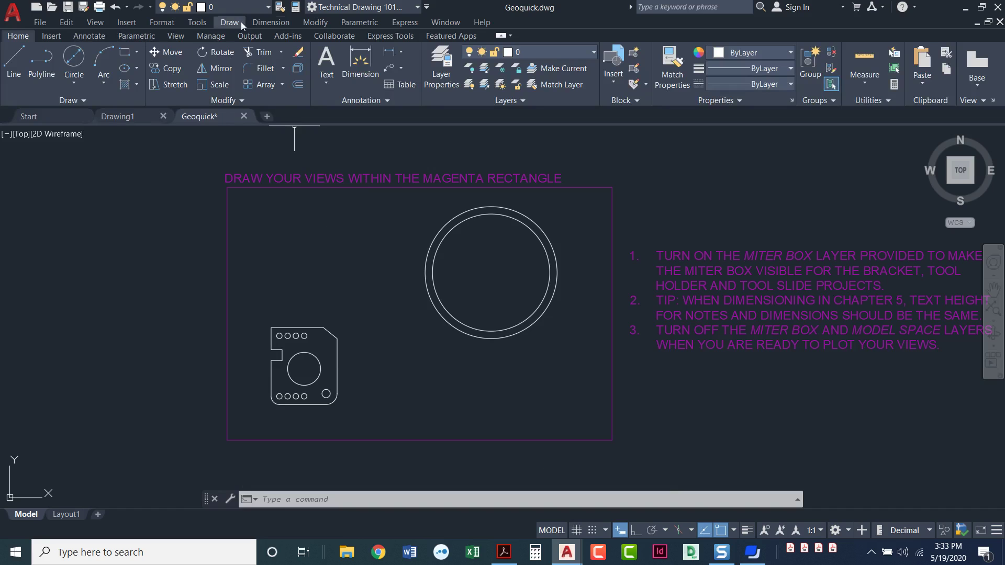
Step: Add a Dimension center mark to the outer circle, then undo it with U
click(266, 23)
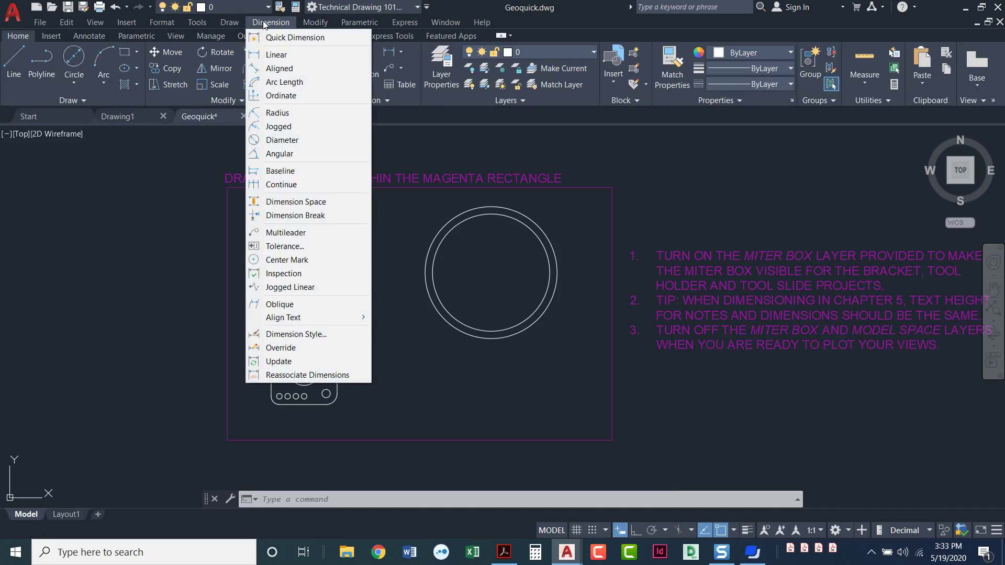
click(309, 261)
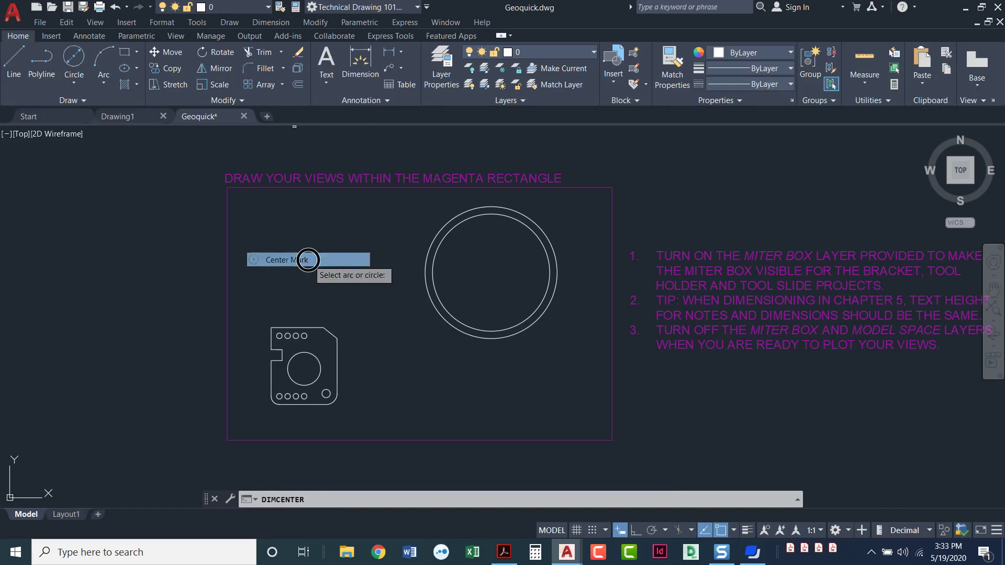
click(425, 266)
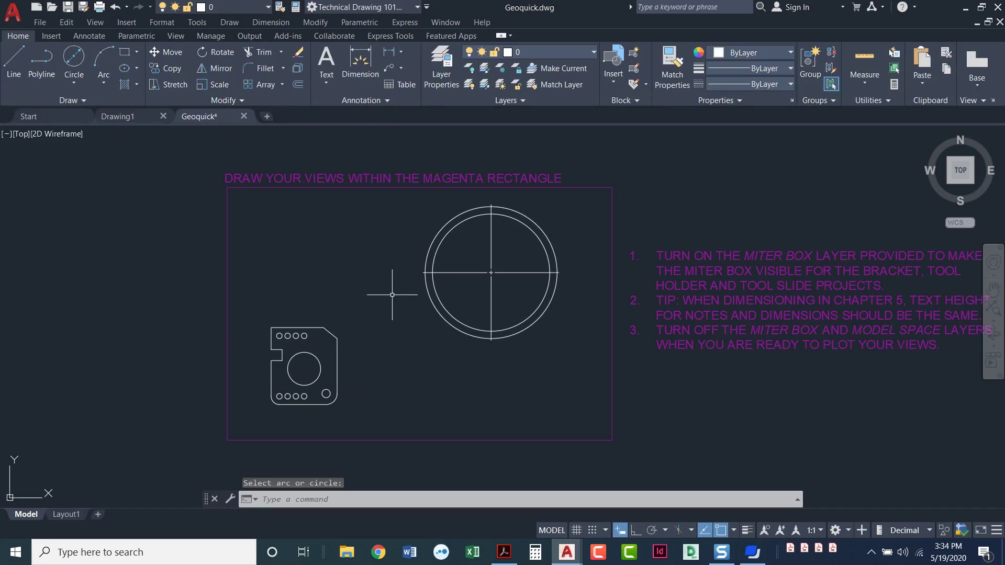
text(u)
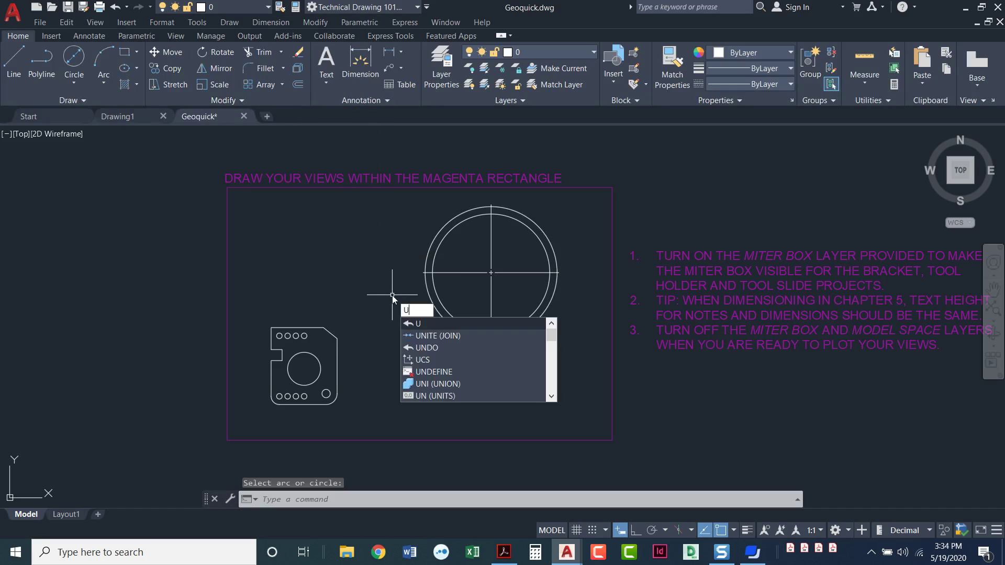
key(Return)
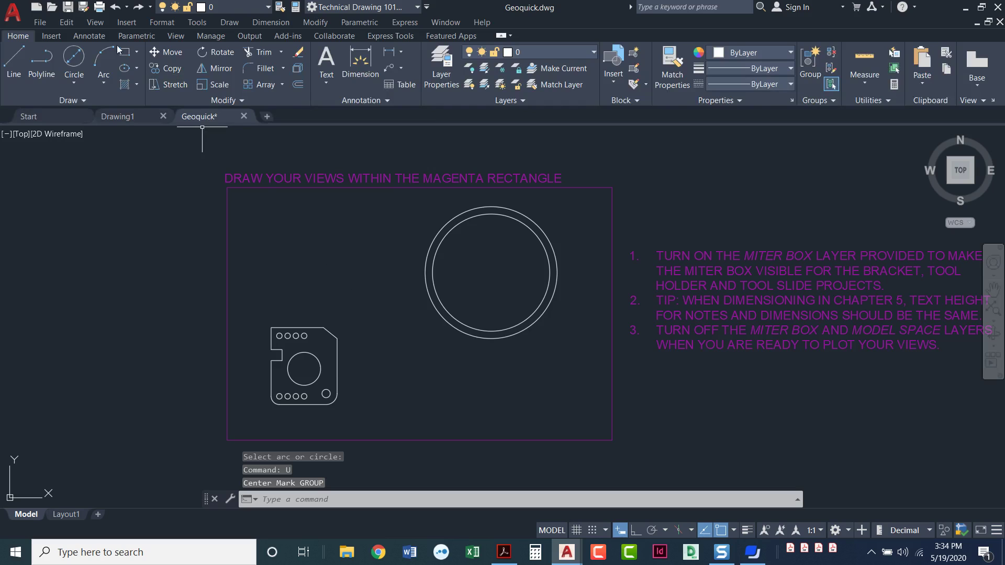
Step: Add dash-dot centre lines to the outer circle with the Annotate center mark tool
click(102, 39)
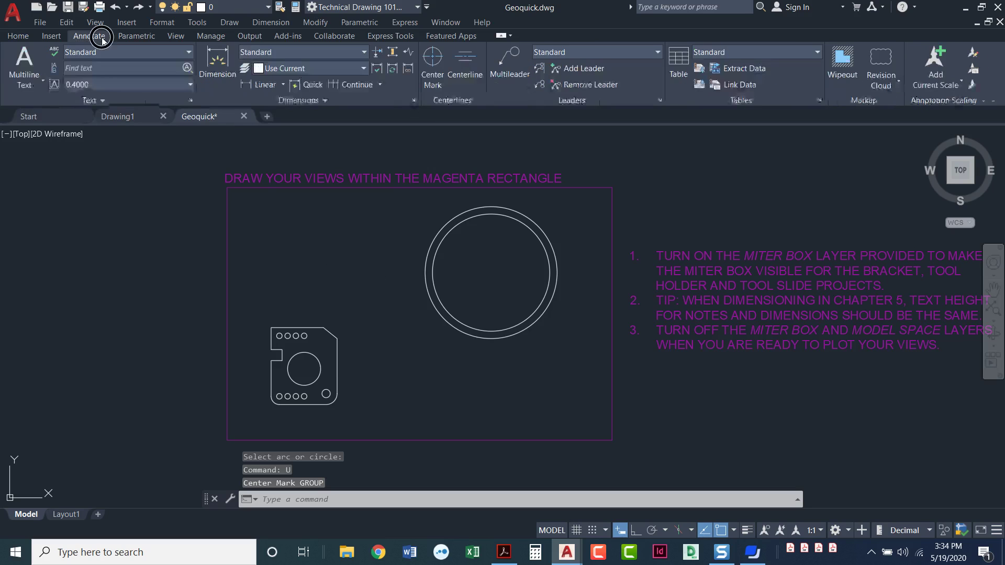
click(431, 63)
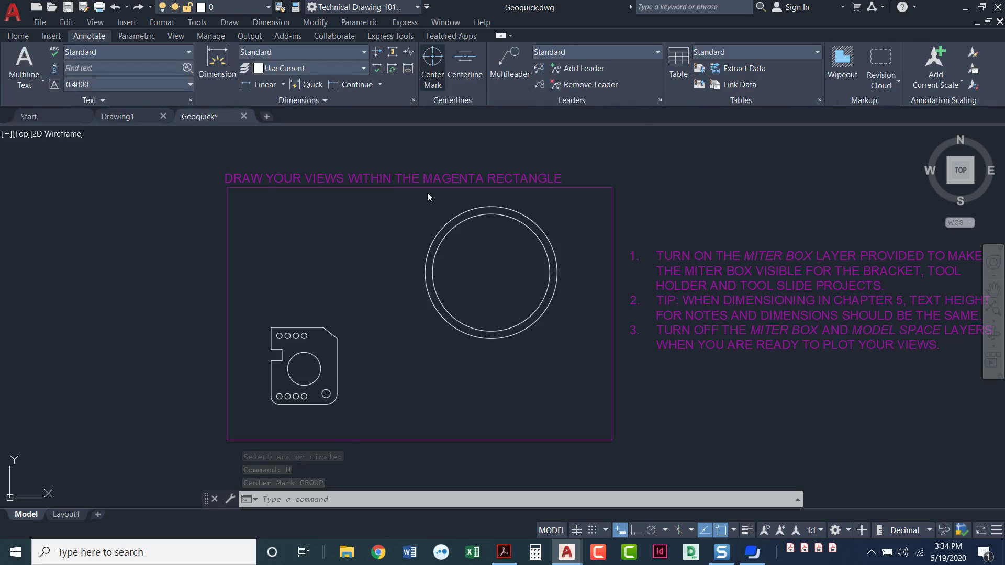
click(443, 227)
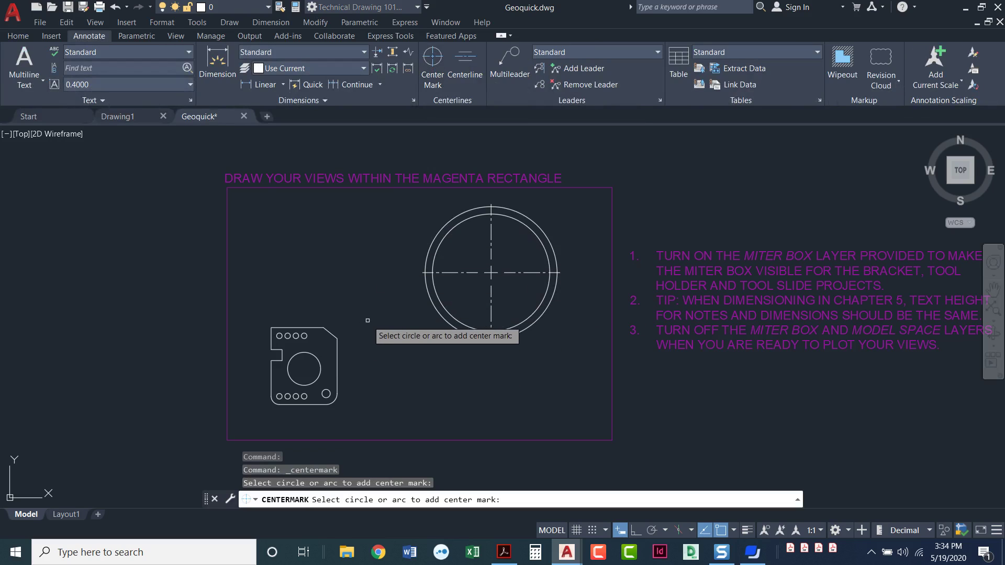
key(Escape)
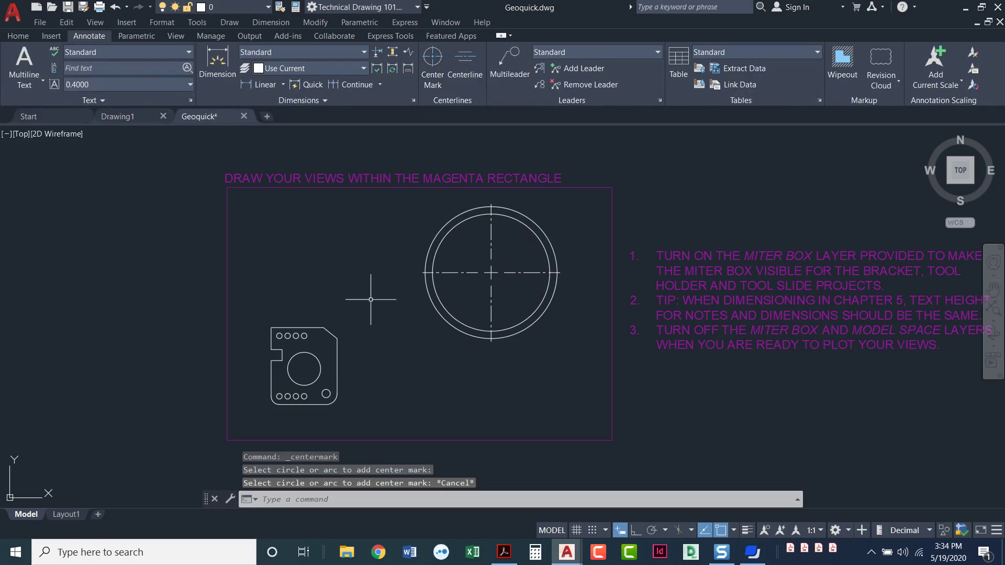
click(20, 36)
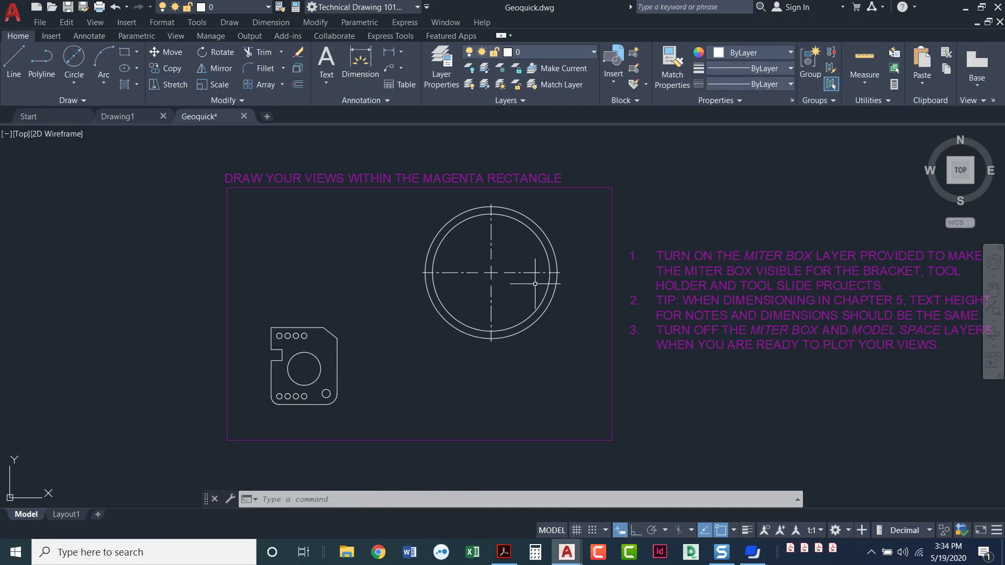
Step: Draw a 2-diameter circle centred where the horizontal centreline meets the outer circle
scroll(536, 284, up, 2)
scroll(532, 282, up, 2)
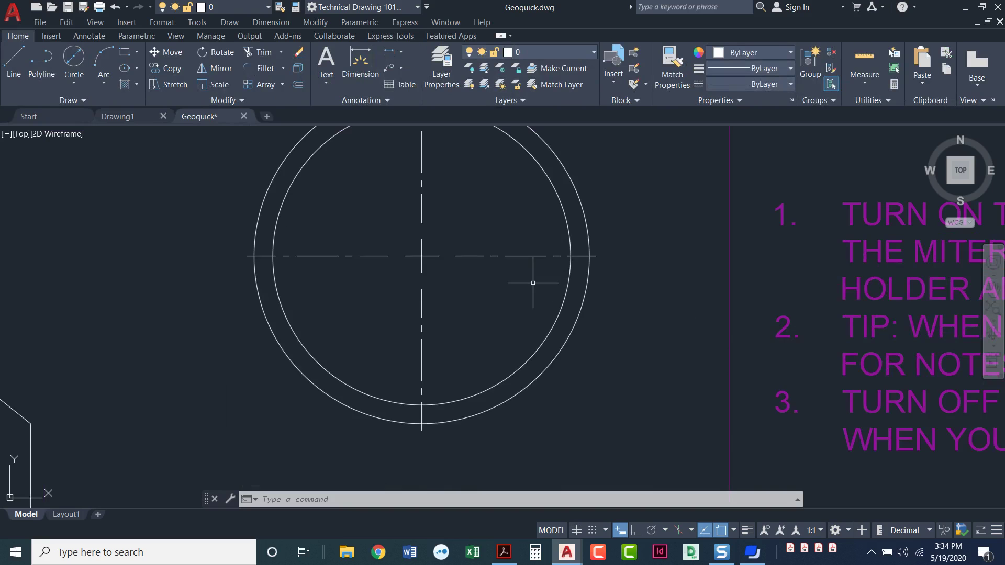
middle_drag(533, 282, 552, 346)
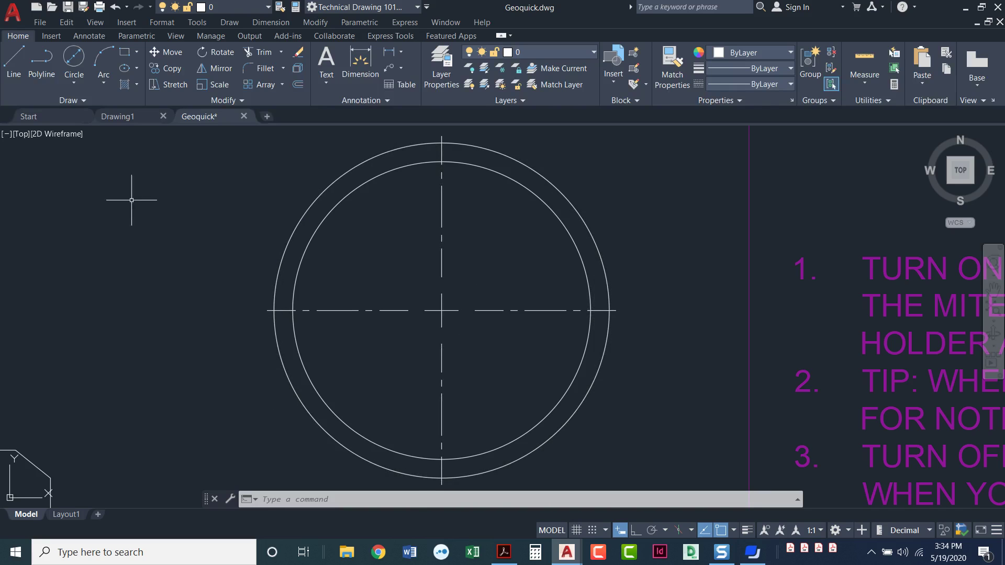
click(73, 62)
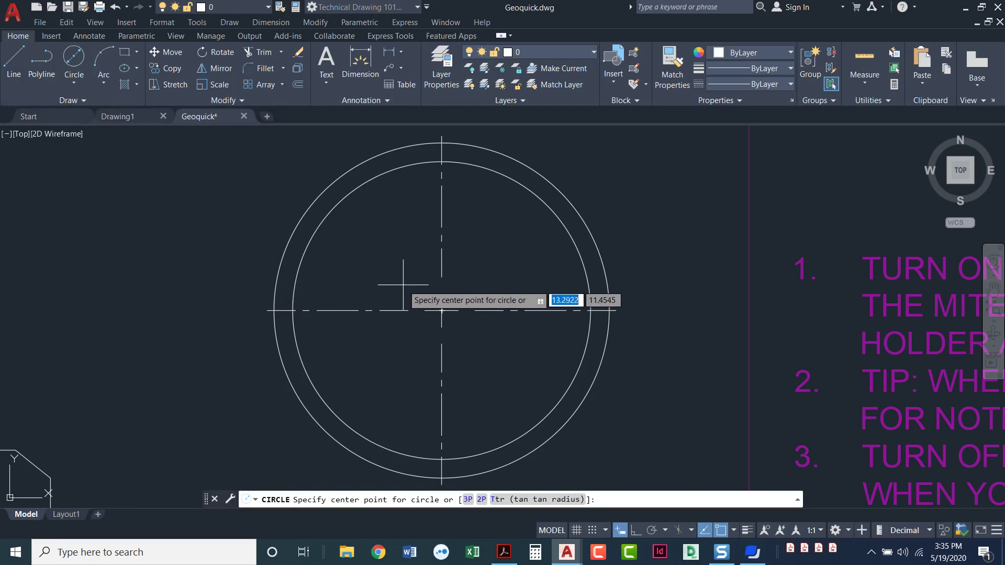
click(609, 311)
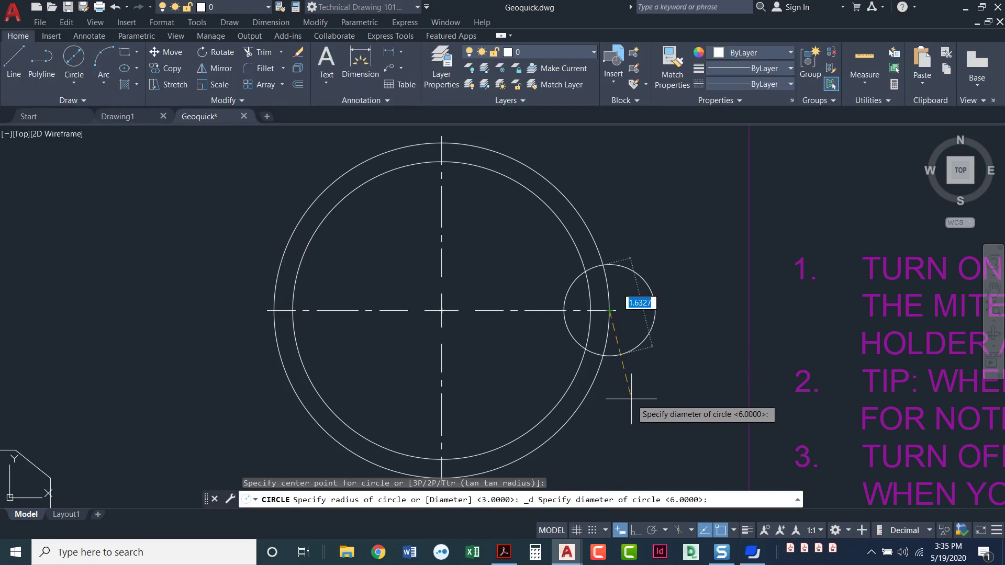
text(2)
key(Return)
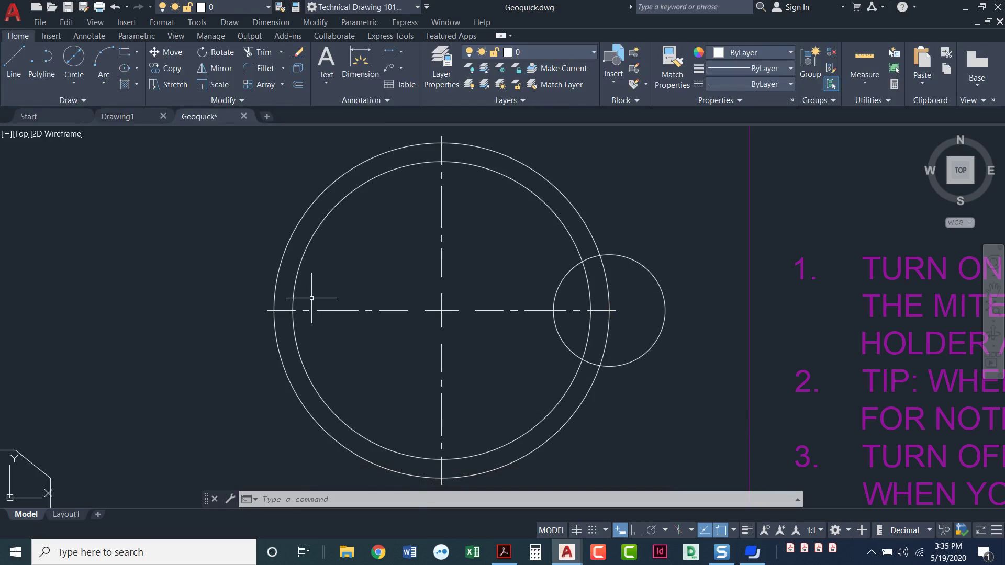
Step: Start a polar array of the 2-diameter circle centred on the hub centre
click(282, 85)
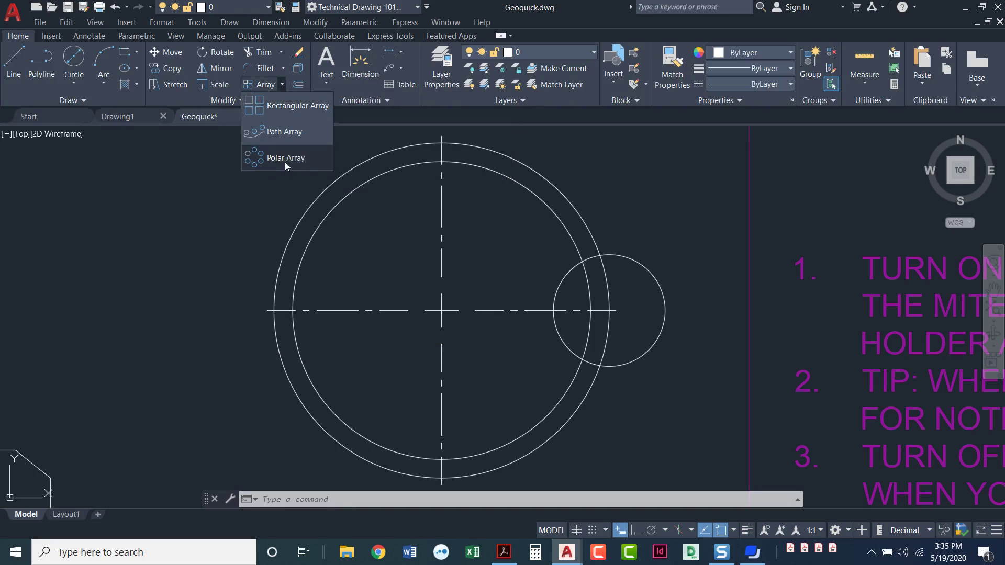
click(284, 161)
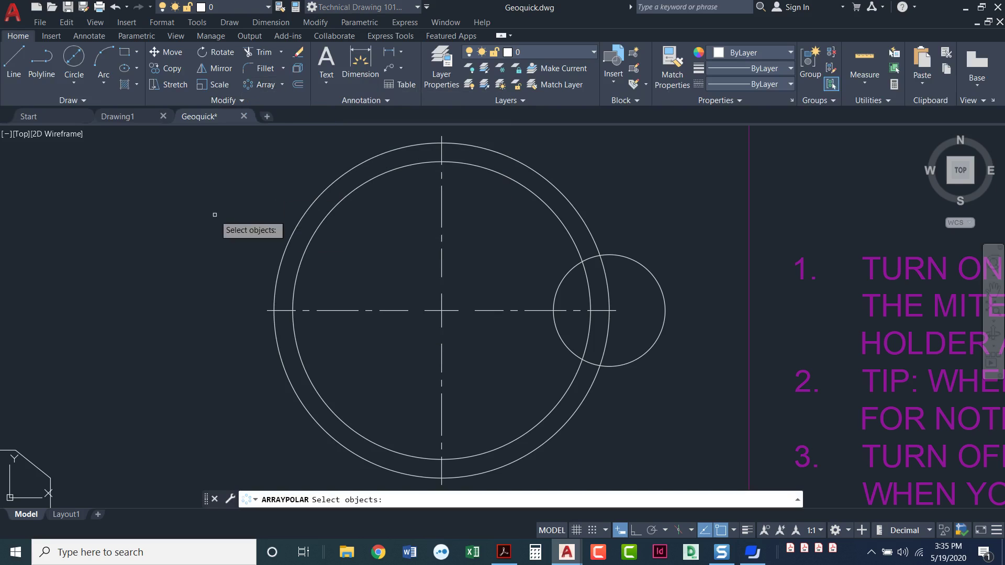
click(627, 259)
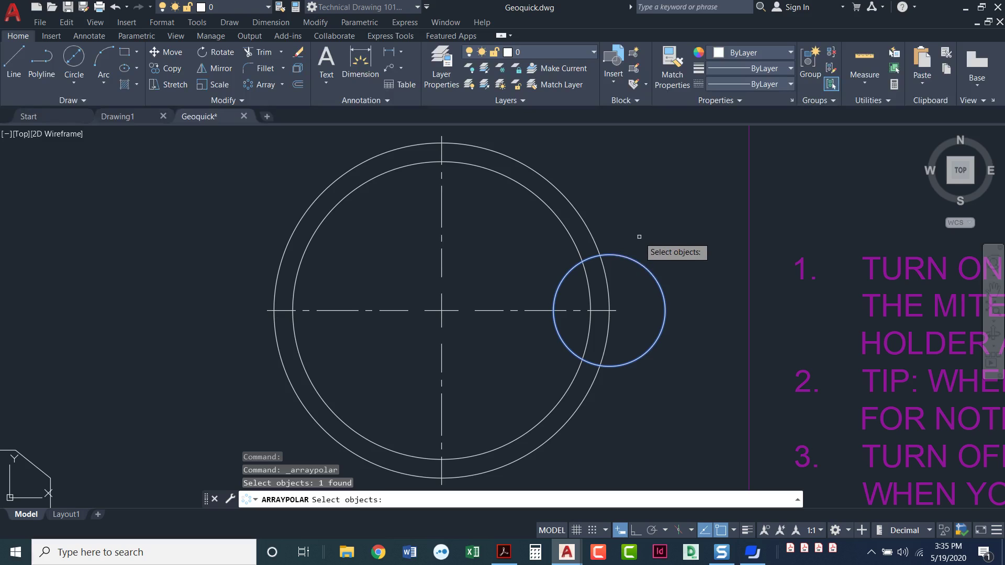
key(Return)
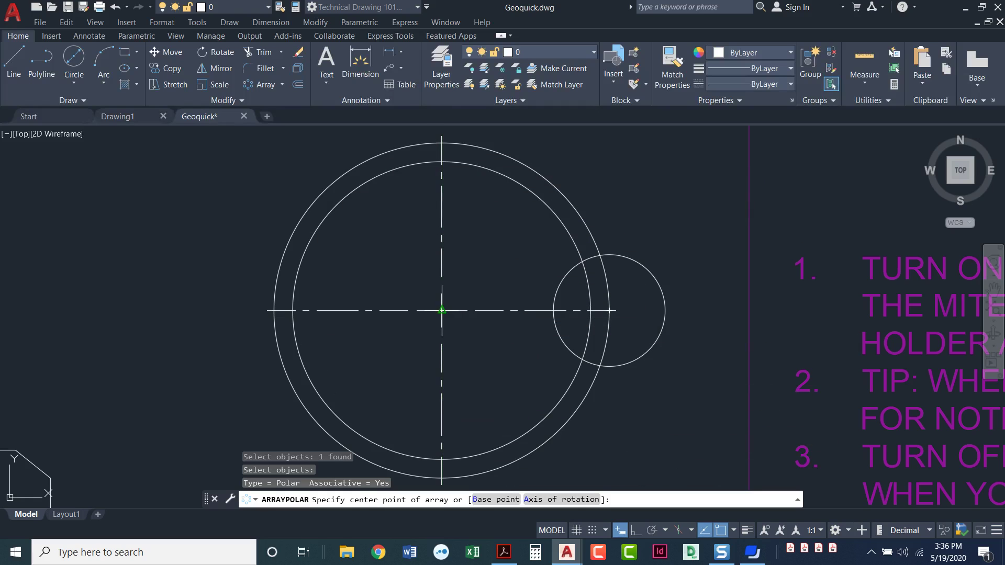
click(442, 311)
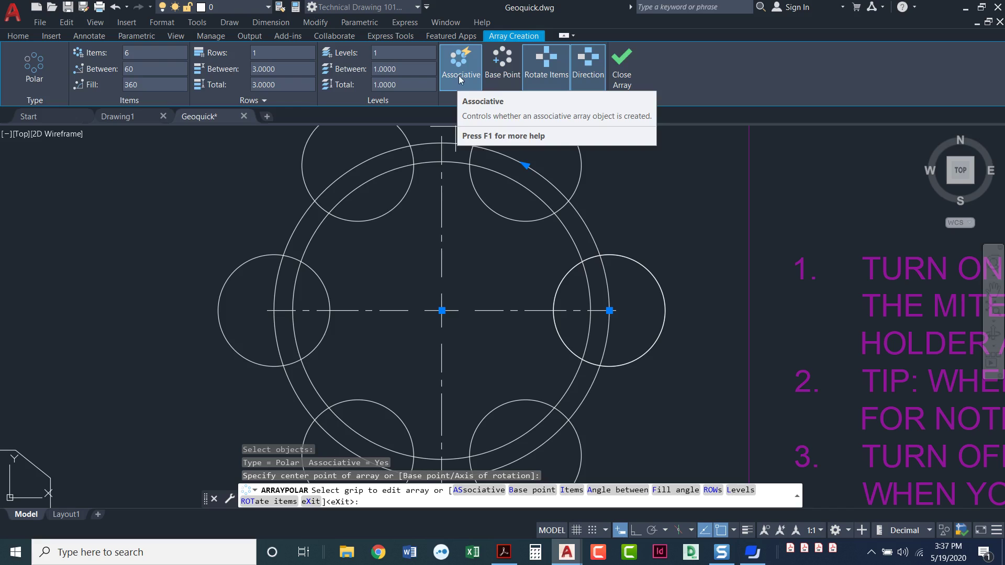
Step: Turn Associative off and close the array, leaving six circles 60° apart
click(458, 77)
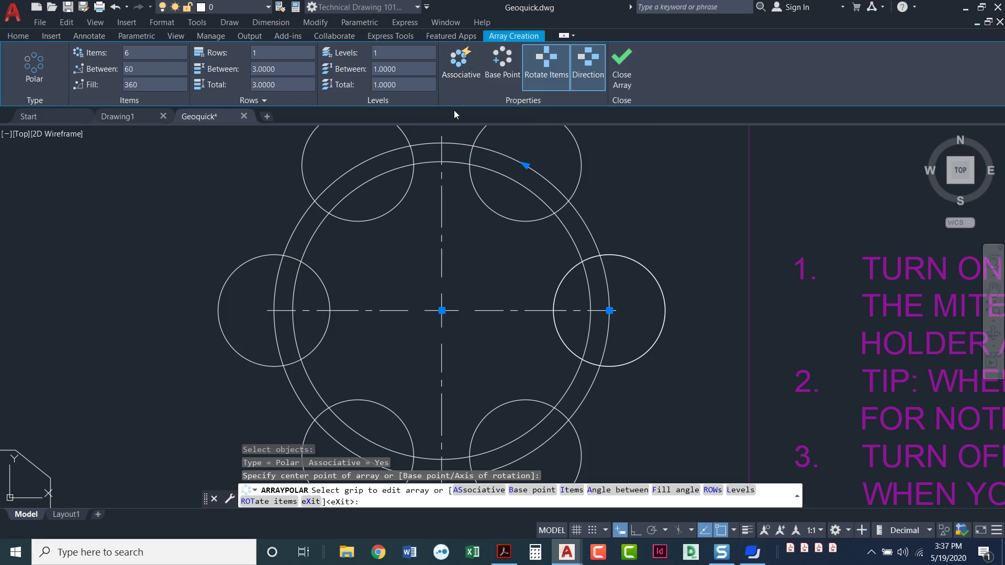
click(615, 76)
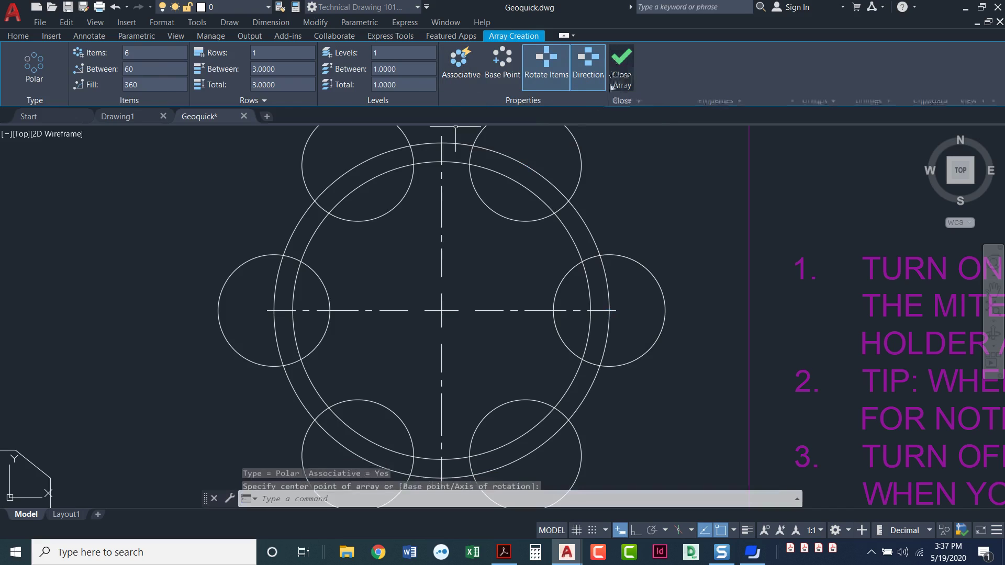
click(579, 155)
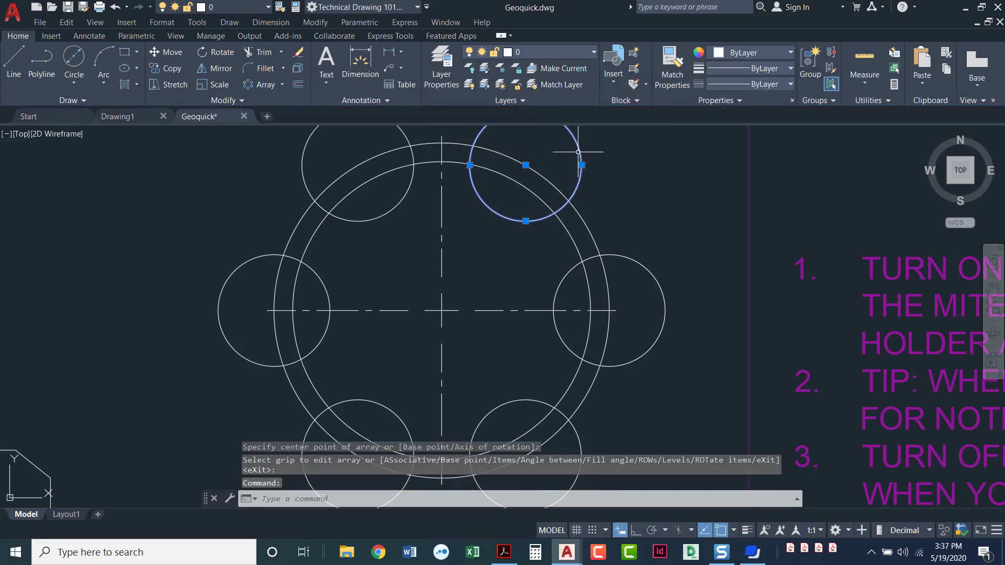
click(610, 255)
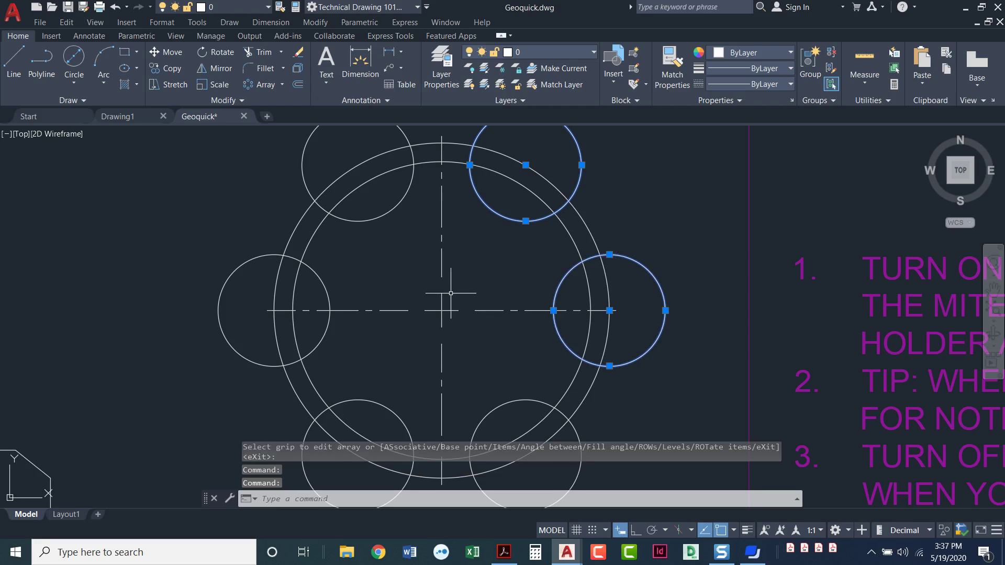
key(Escape)
key(Escape)
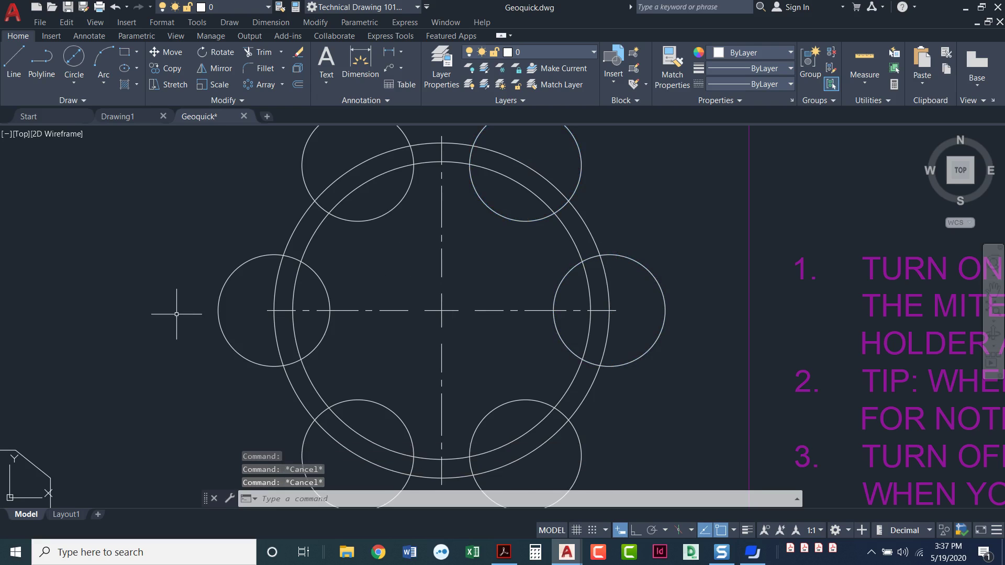
mouse_move(176, 315)
middle_down()
mouse_move(240, 305)
mouse_move(496, 173)
mouse_move(524, 141)
middle_up()
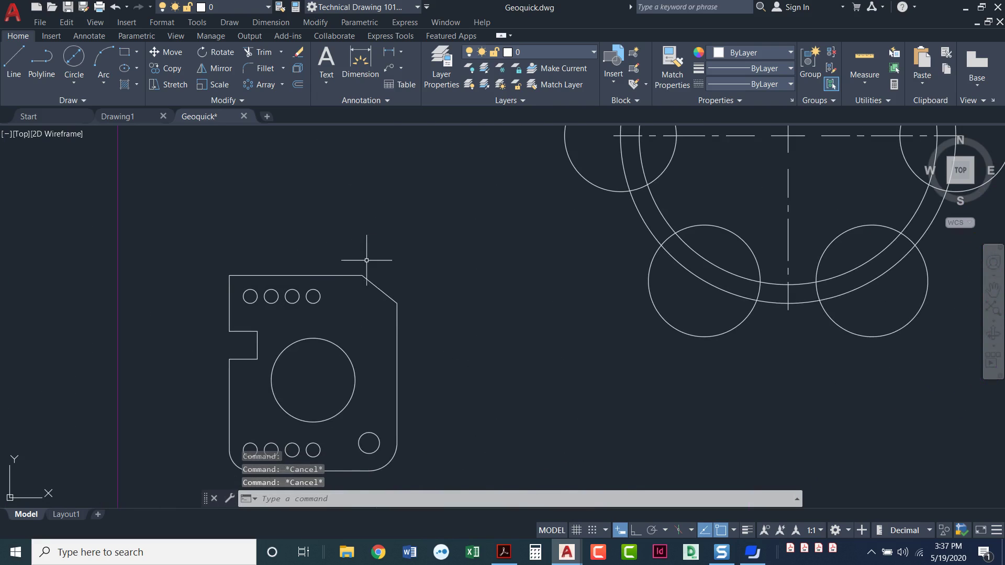
click(334, 293)
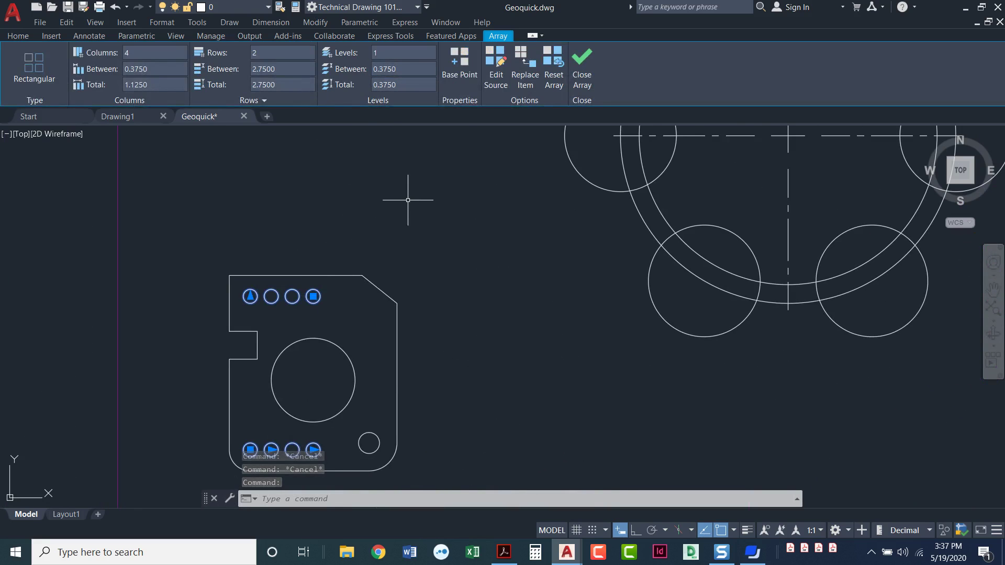
key(Escape)
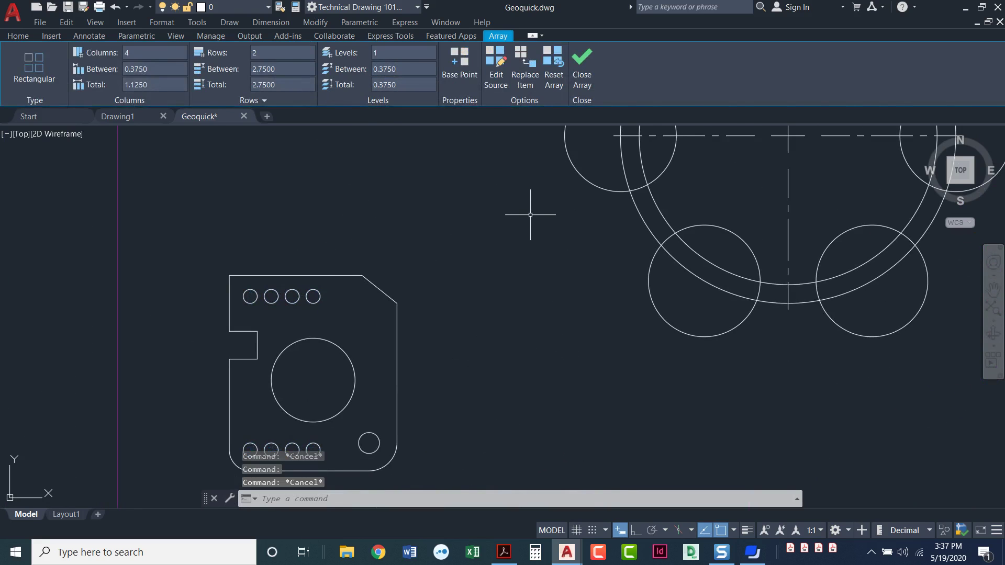
mouse_move(668, 220)
middle_down()
mouse_move(498, 329)
mouse_move(340, 397)
middle_up()
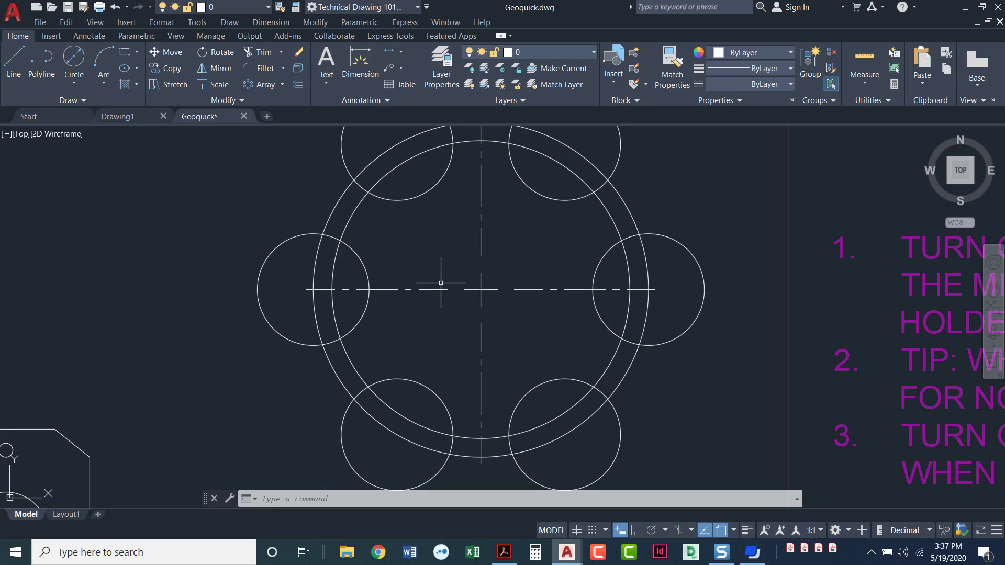
Step: Undo the last view change and the six-circle polar array with U twice
text(u)
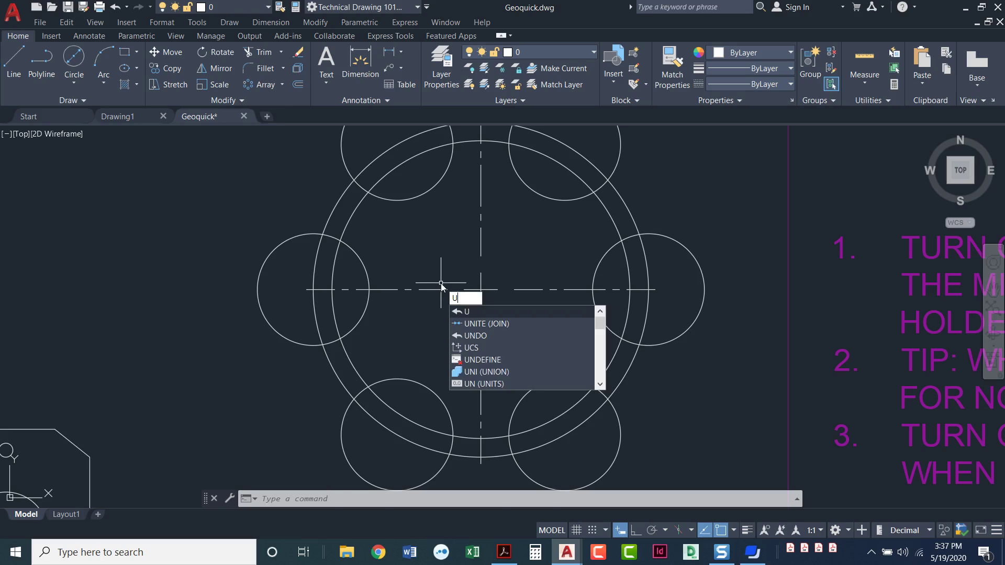
key(Return)
text(u)
key(Return)
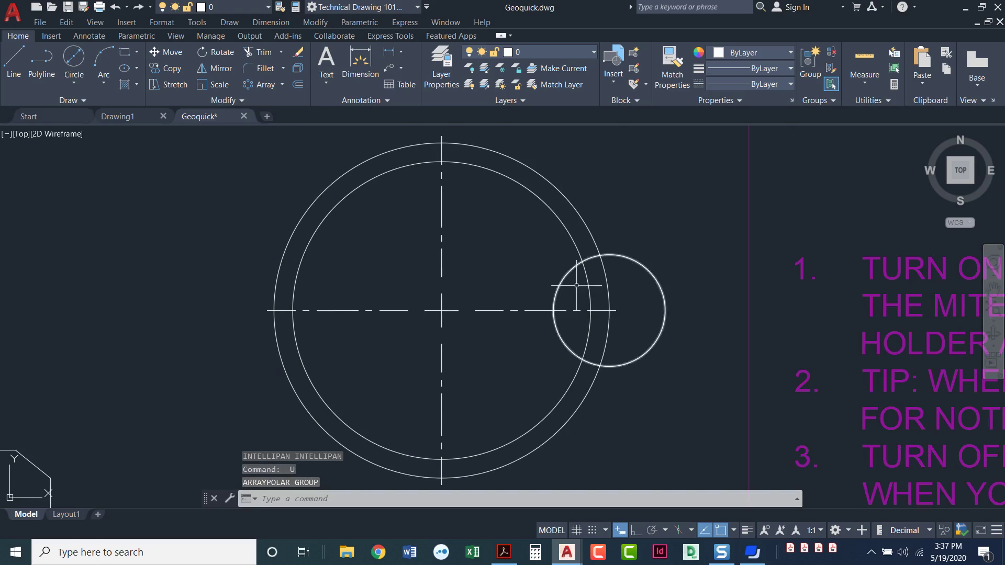
Step: Recreate the six-circle associative polar array about the hub centre and select it
click(265, 84)
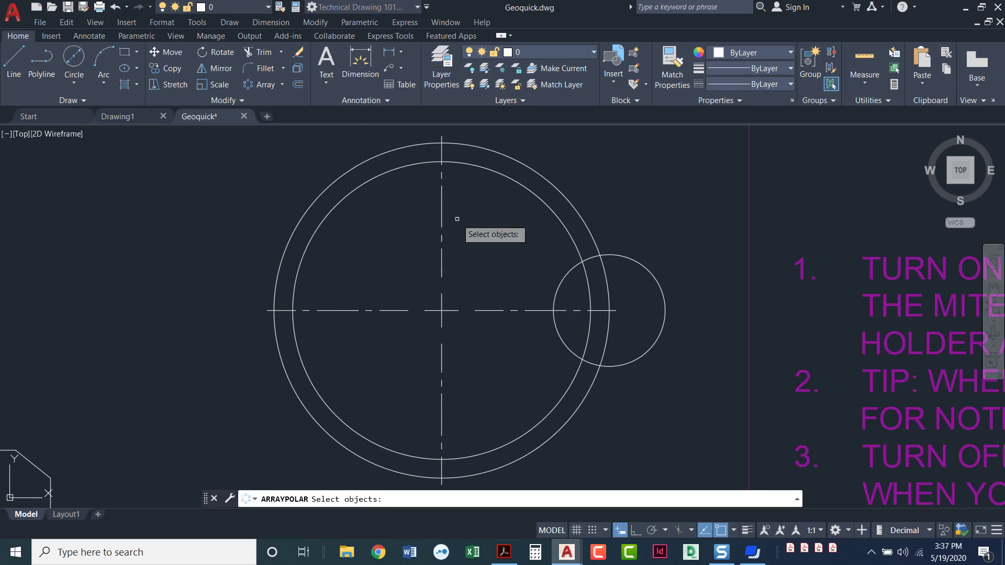
click(625, 257)
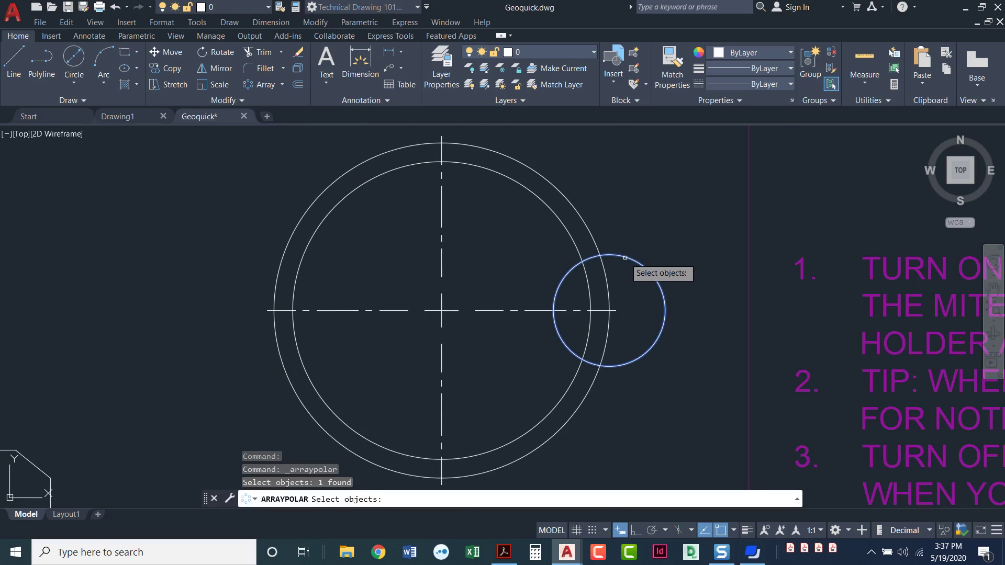
key(Return)
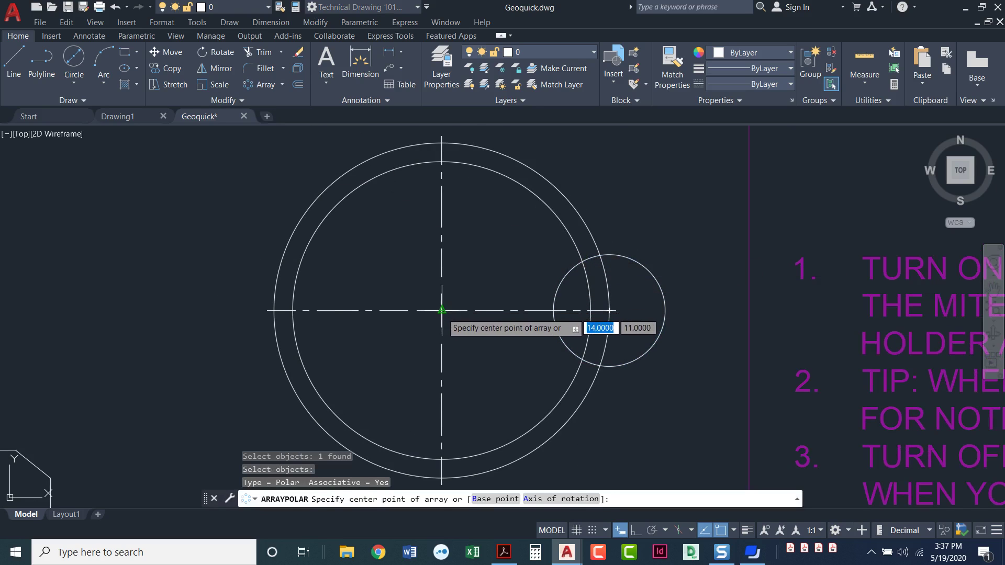
click(442, 311)
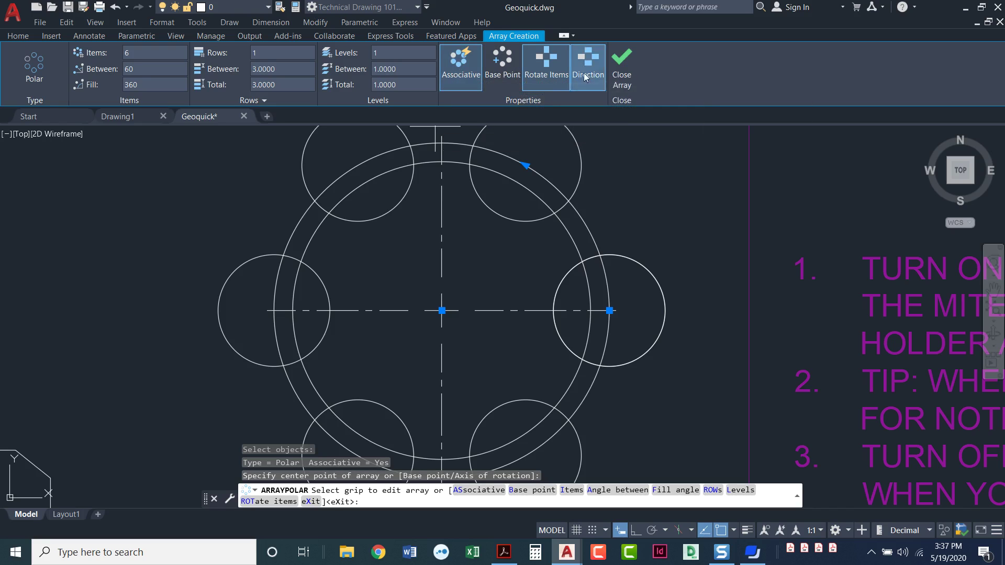
click(623, 71)
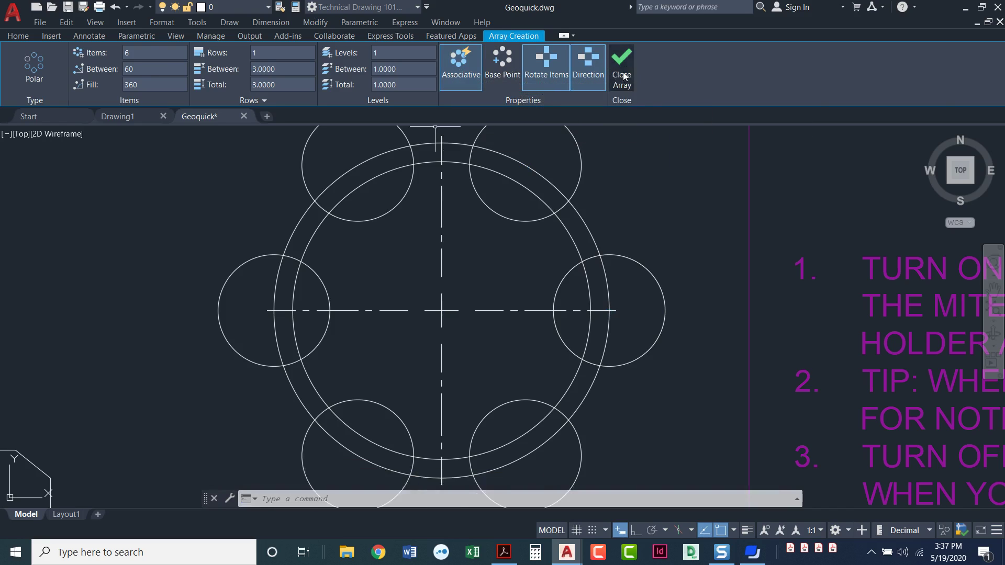
click(581, 157)
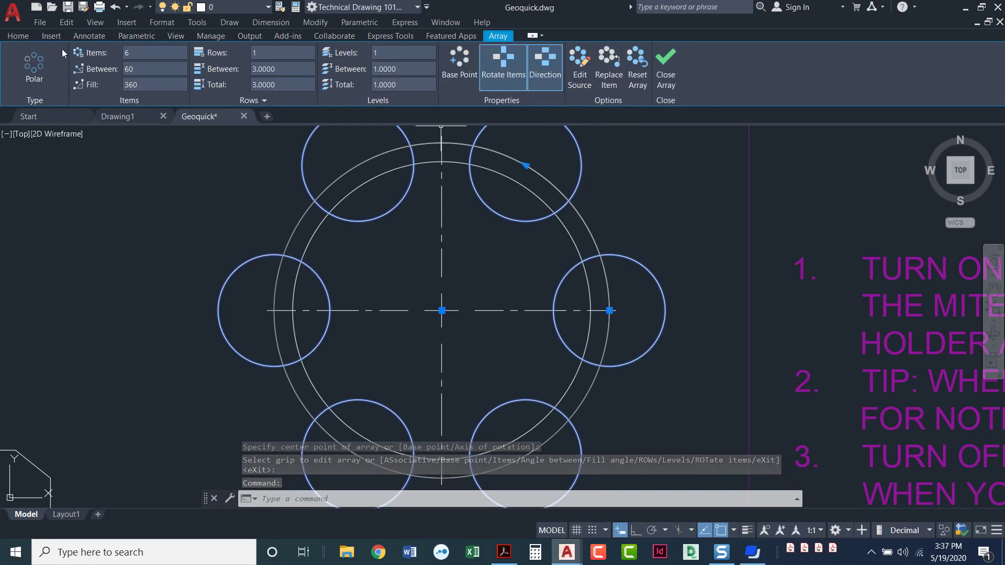
Step: Explode the polar array into six separate circles, check one, and zoom out to the whole cam
click(17, 38)
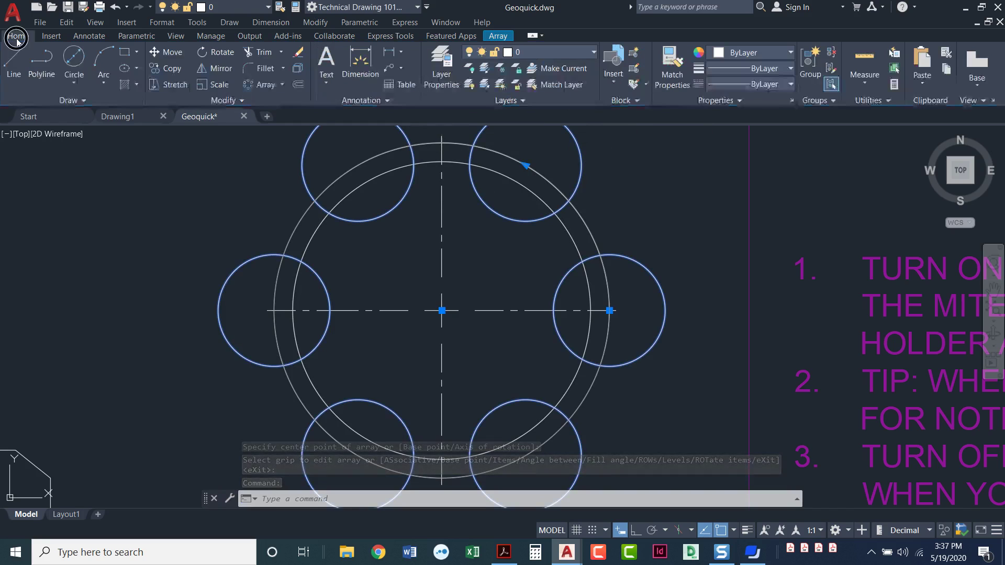
click(298, 73)
click(309, 173)
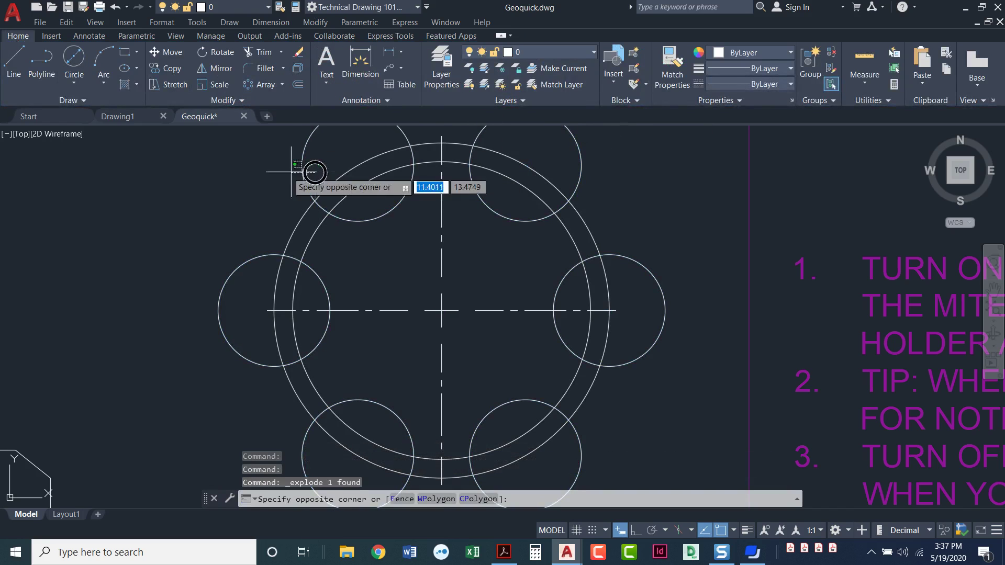
click(261, 172)
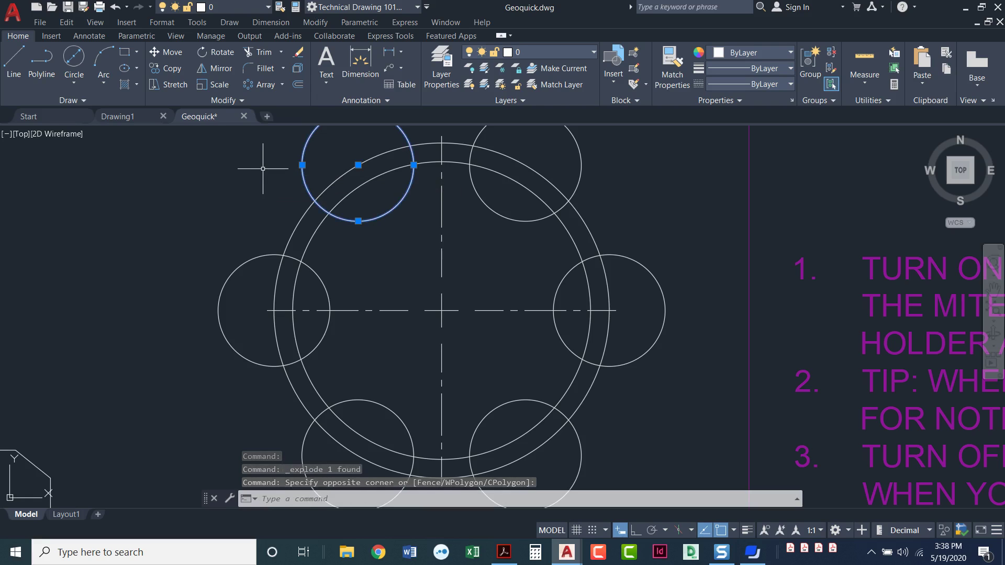
key(Escape)
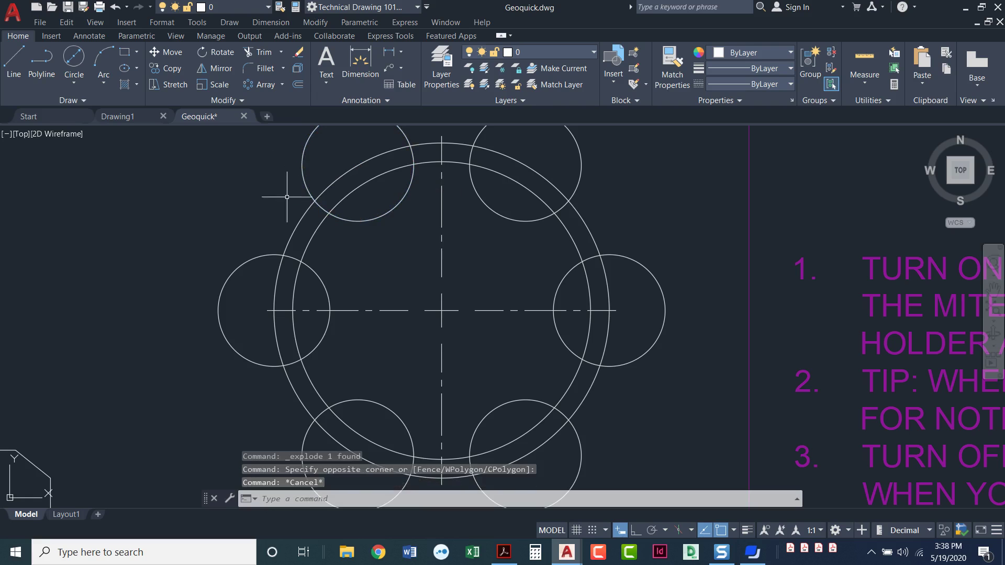
scroll(329, 224, down, 2)
middle_drag(328, 270, 349, 245)
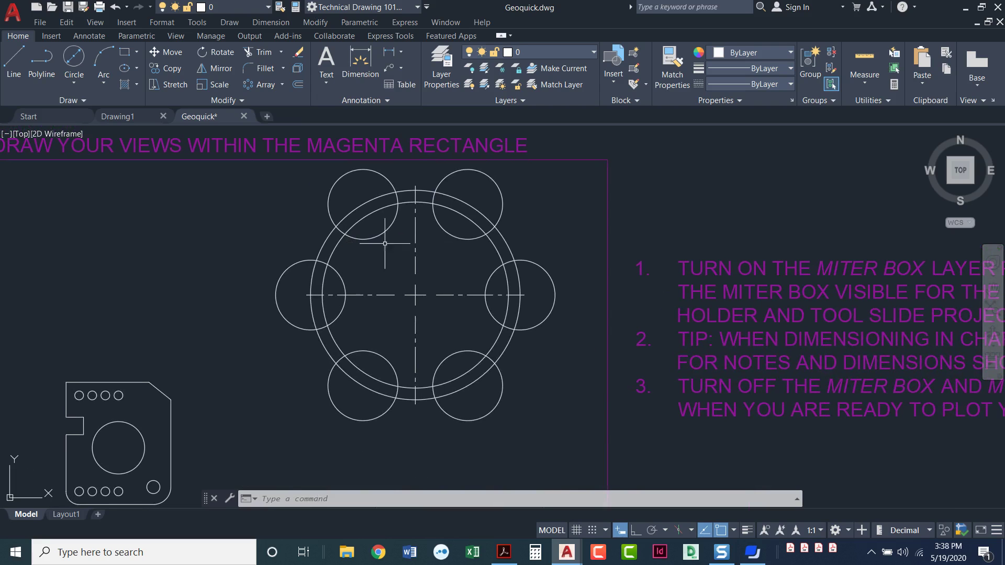
Step: Erase the 6-diameter outer circle, keeping the 5.33 circle and six small circles
click(501, 233)
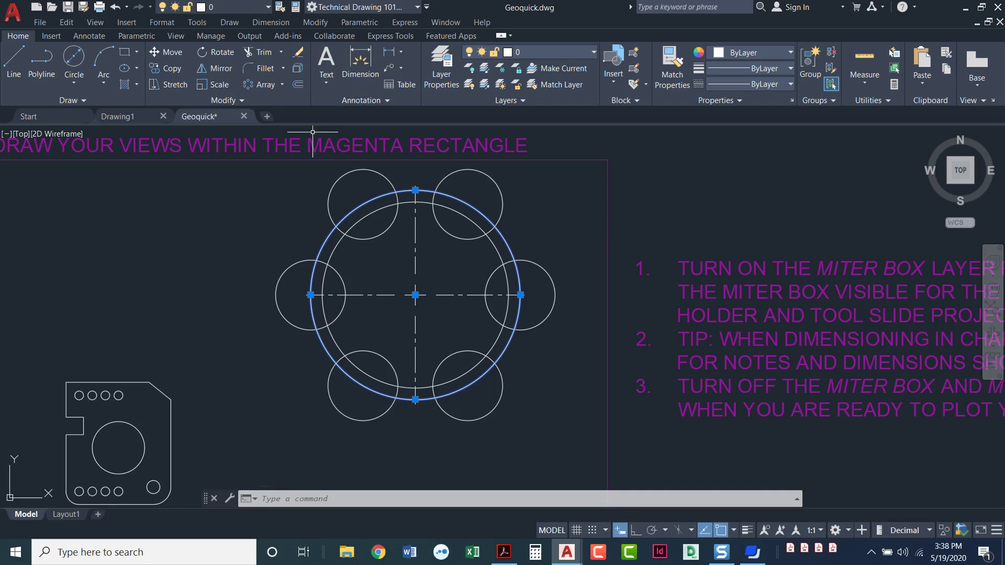
key(Delete)
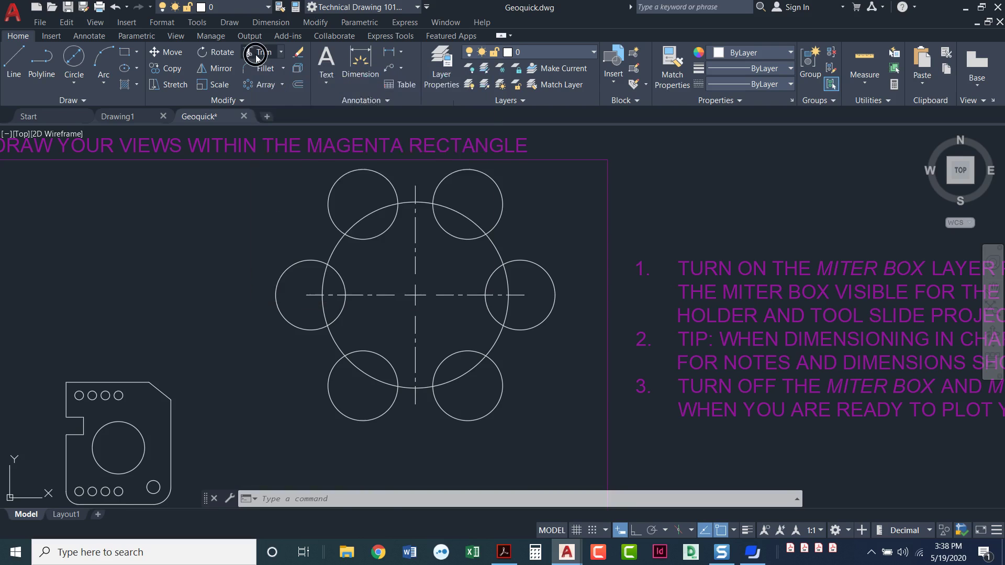
Step: Trim the top-left, left and top-right notches, removing the overlapping small-circle and large-circle arcs
click(256, 54)
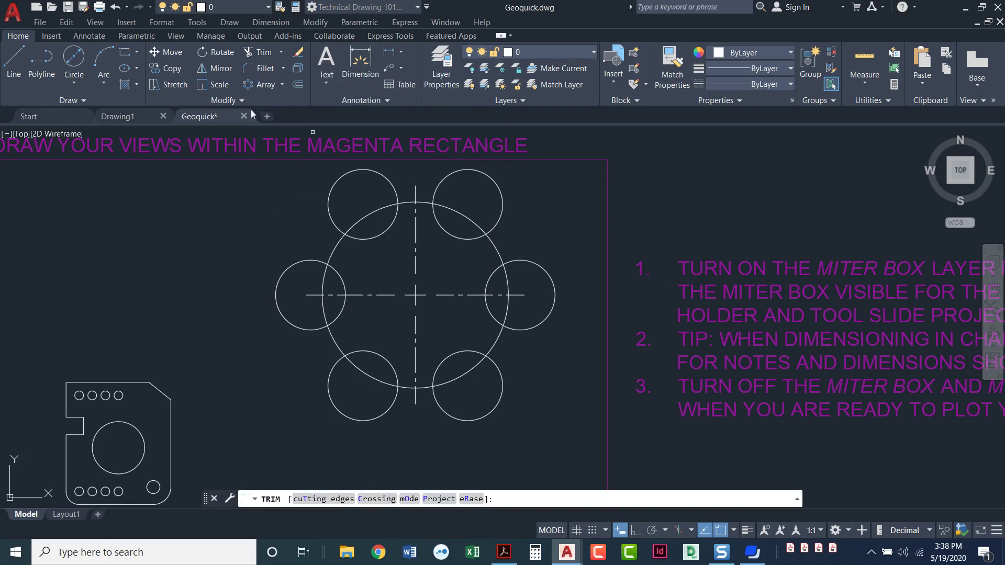
click(252, 194)
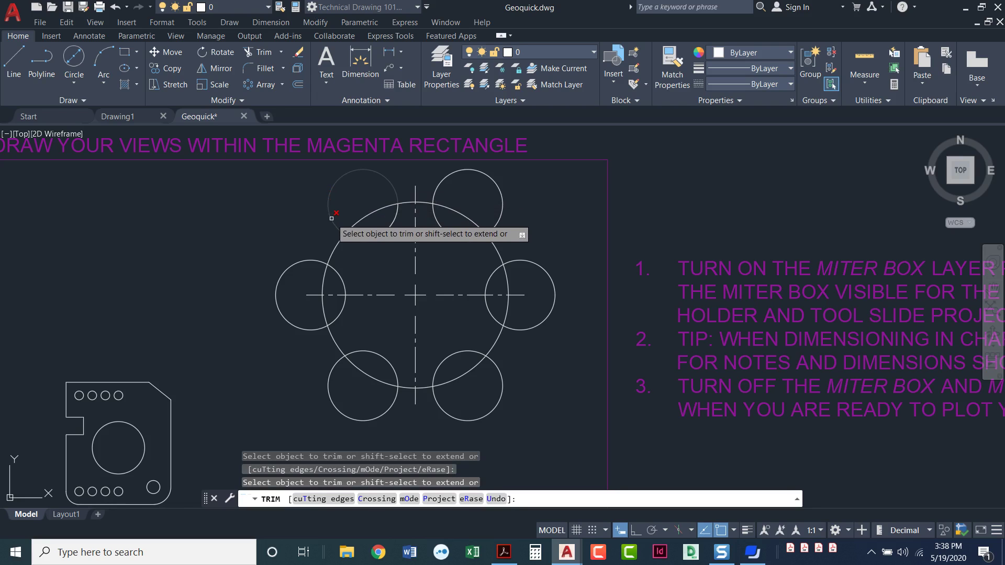
click(331, 218)
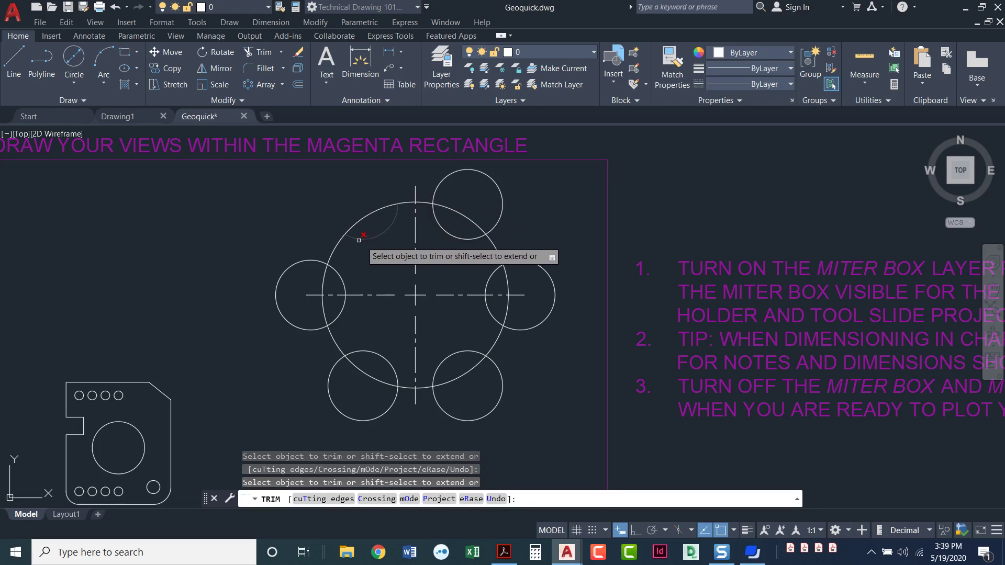
click(365, 217)
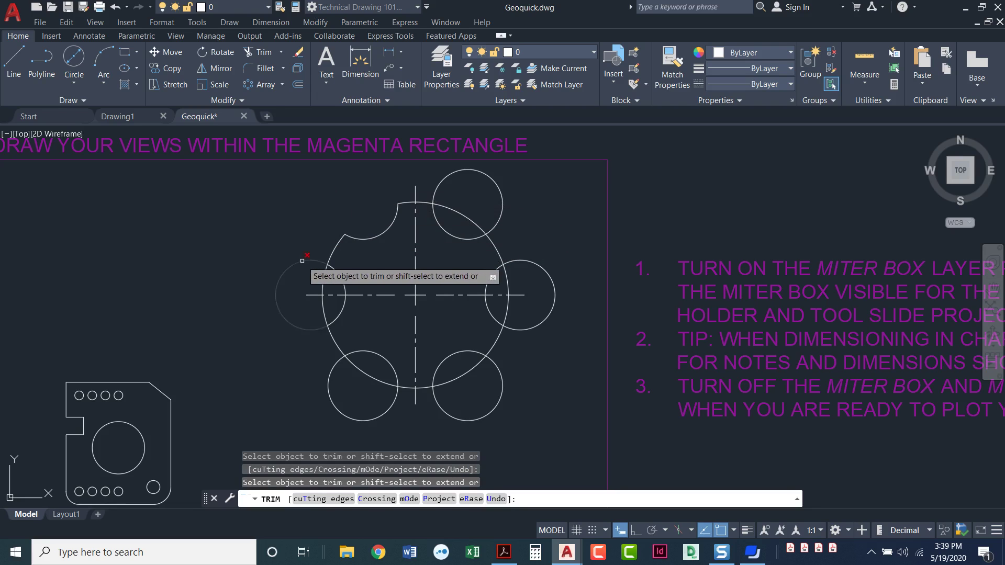
click(277, 288)
click(320, 296)
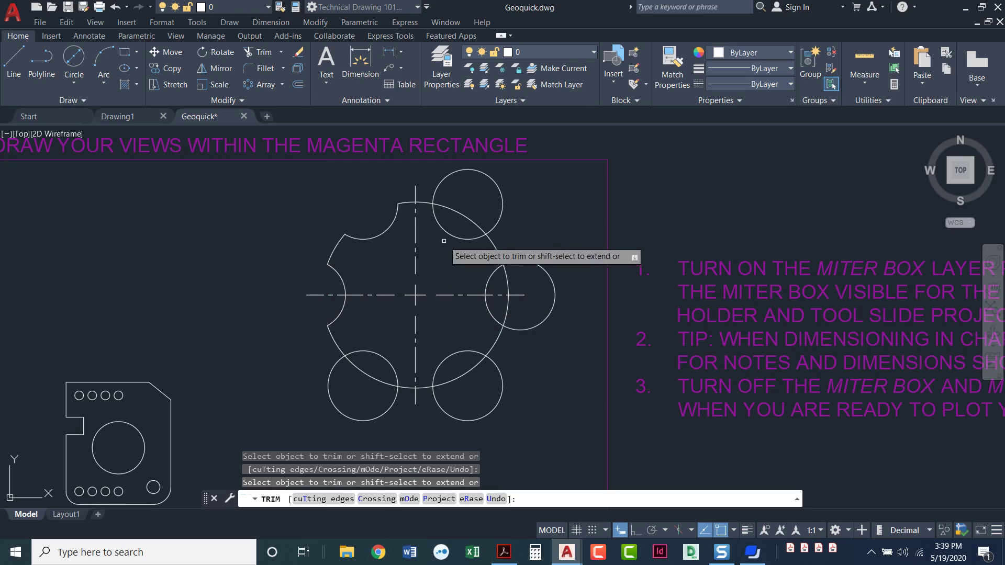
click(498, 190)
click(467, 215)
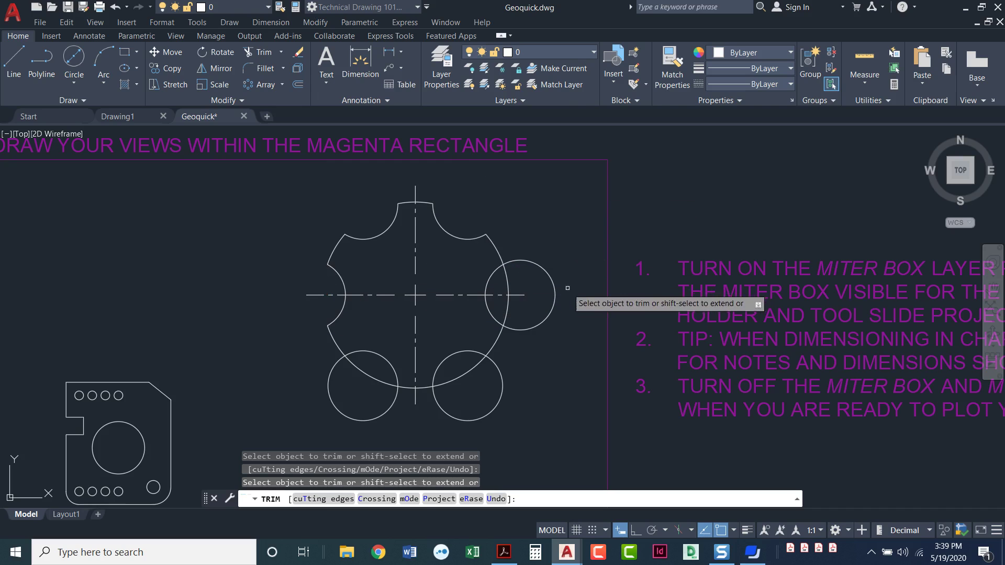
Step: Trim the right, lower-right and lower-left notches with fence selections to finish the scalloped outline
click(571, 284)
key(Return)
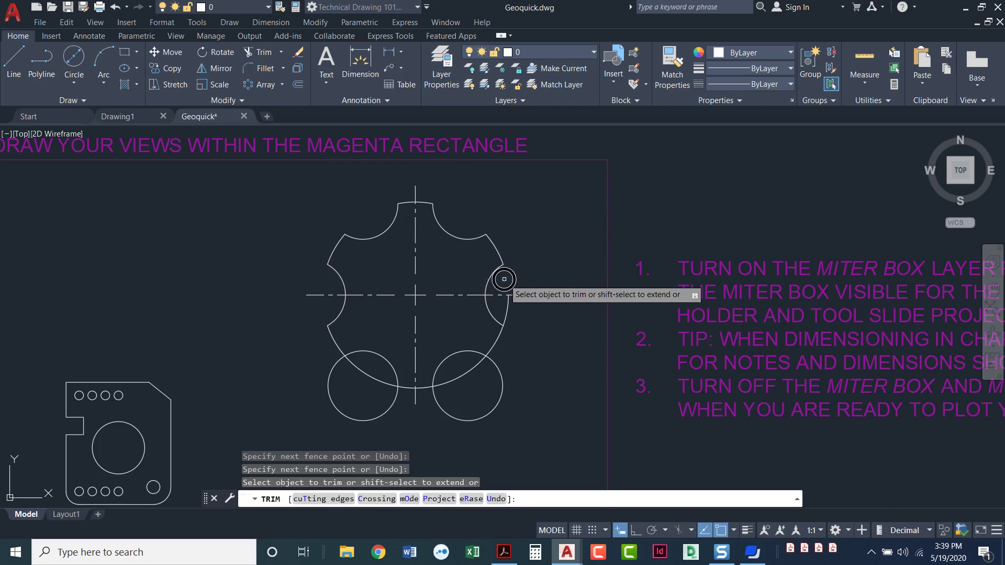
click(530, 317)
click(508, 305)
key(Return)
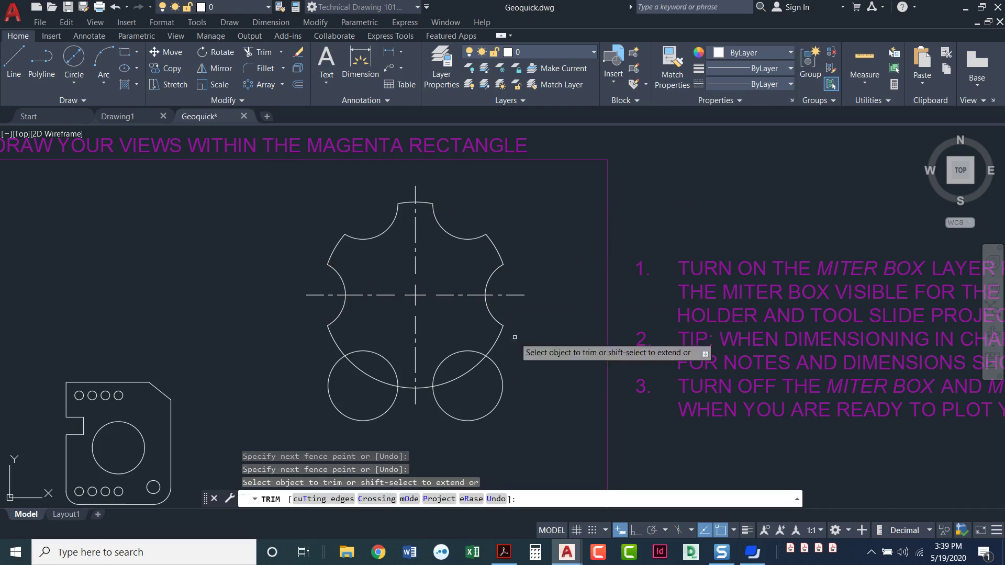
click(508, 404)
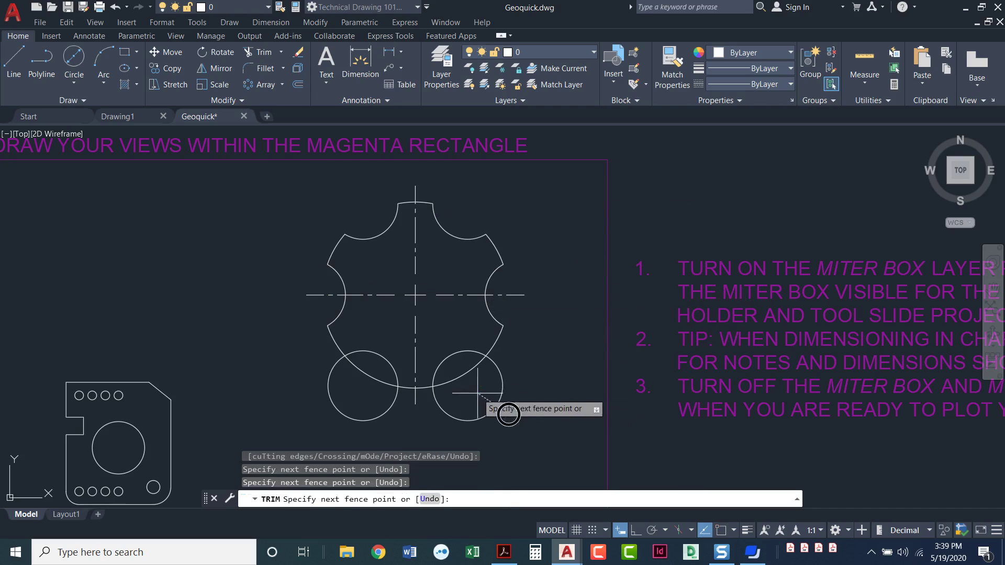
click(449, 378)
key(Return)
click(375, 413)
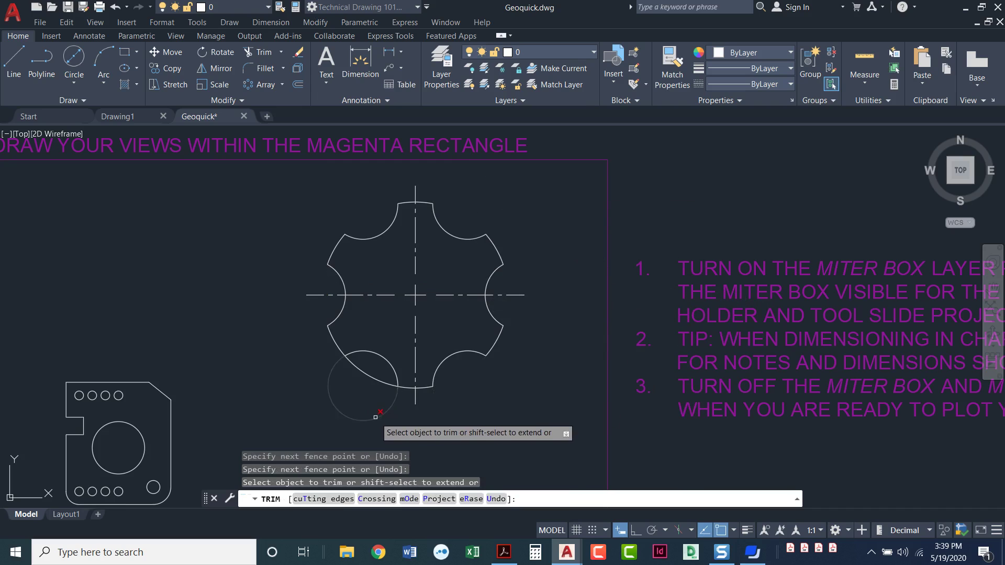
click(371, 372)
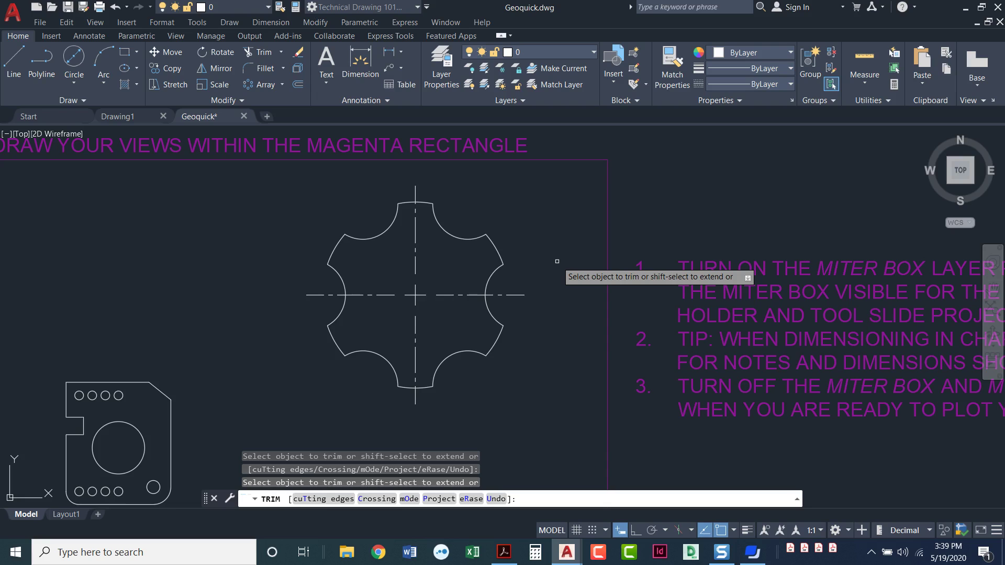
key(Return)
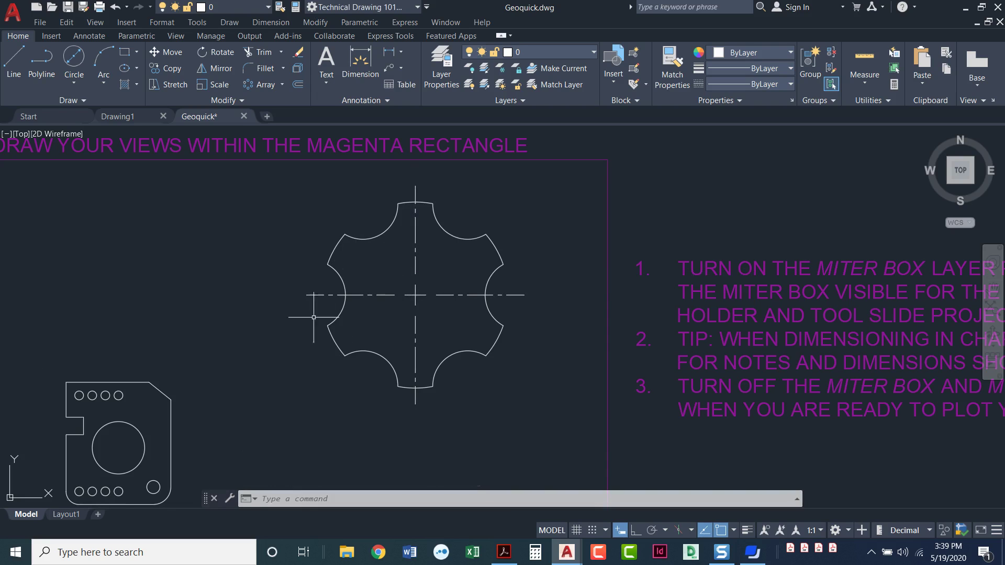
Step: Draw a 2.67-diameter hub circle centred at the centerline intersection
click(77, 63)
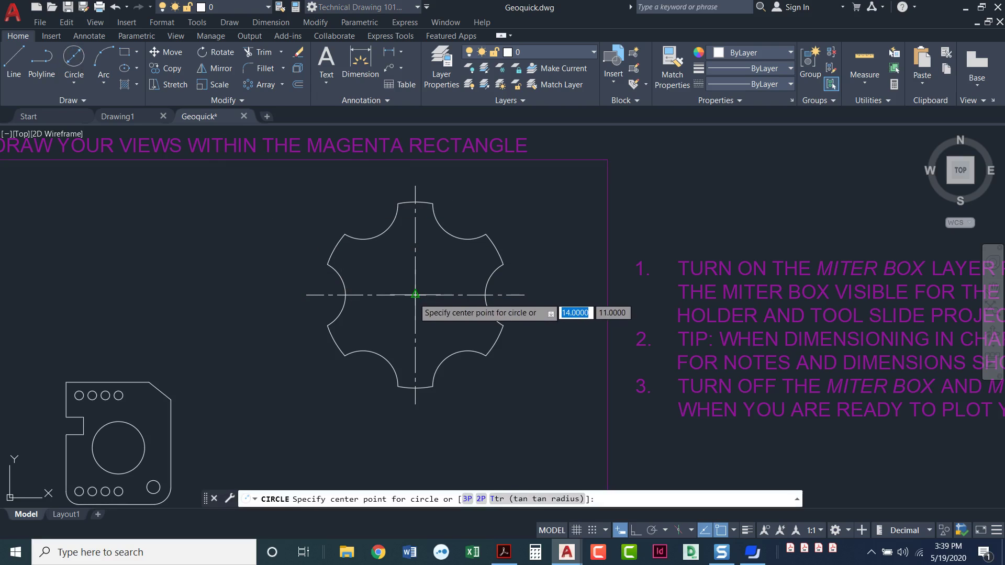
click(415, 295)
key(Down)
key(Return)
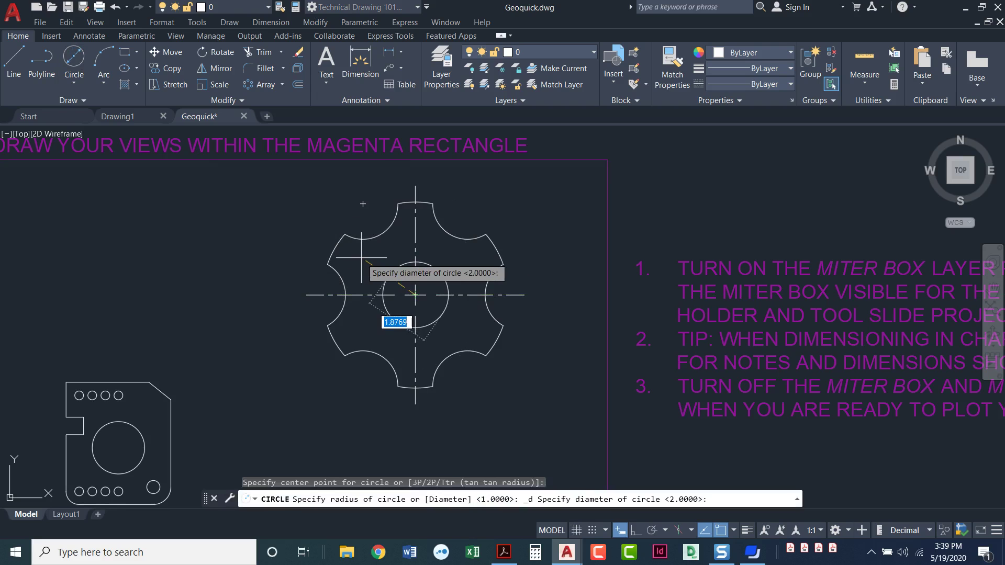
text(2.67)
key(Return)
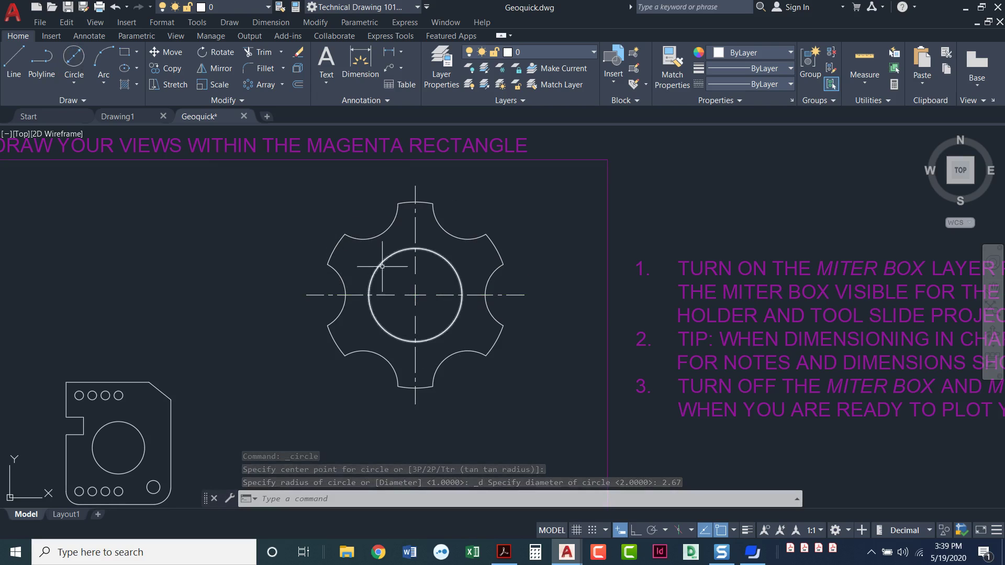
Step: Draw a 0.325-radius circle centred on the hub circle's top point
text(circle)
key(Return)
scroll(413, 246, up, 2)
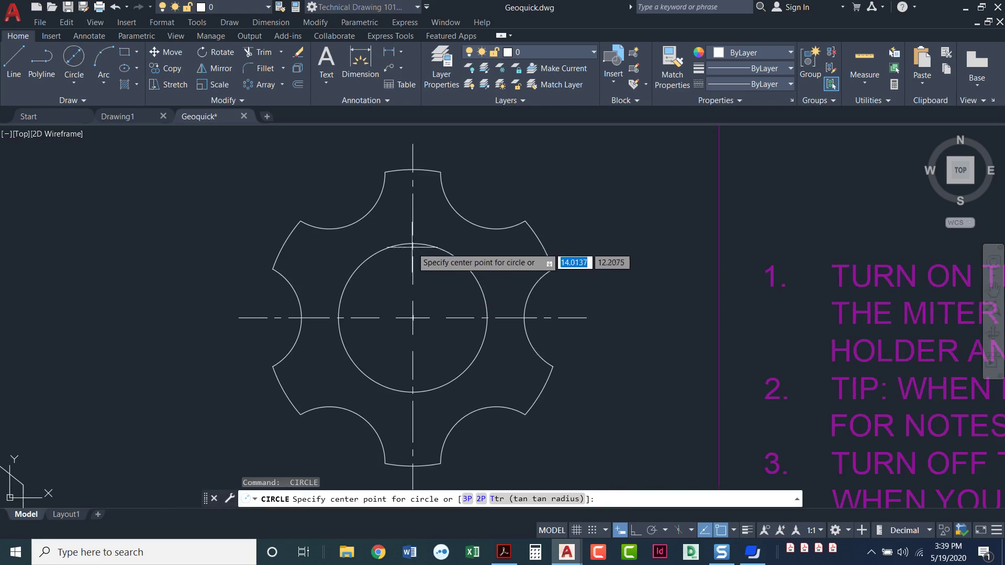
scroll(413, 244, up, 2)
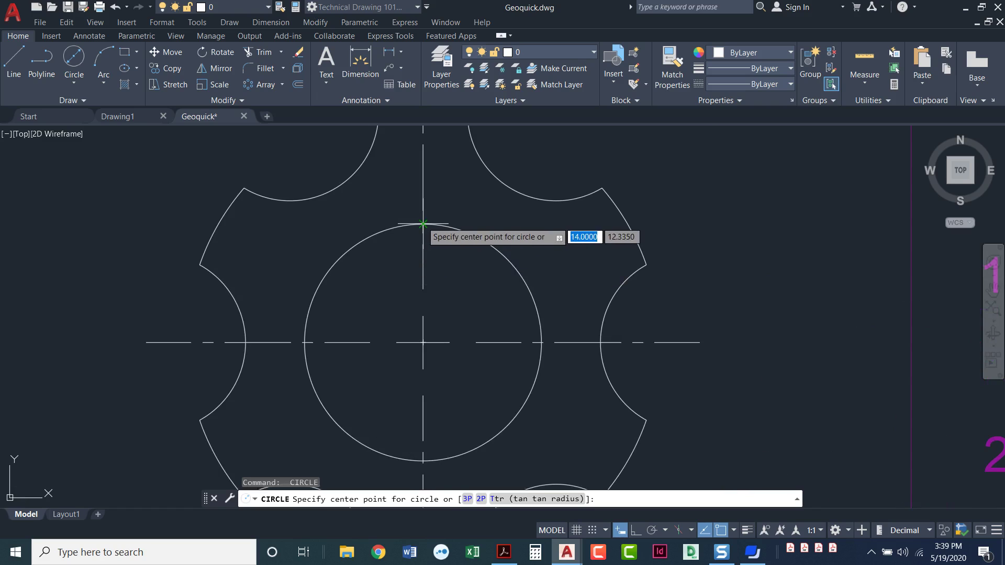
click(423, 224)
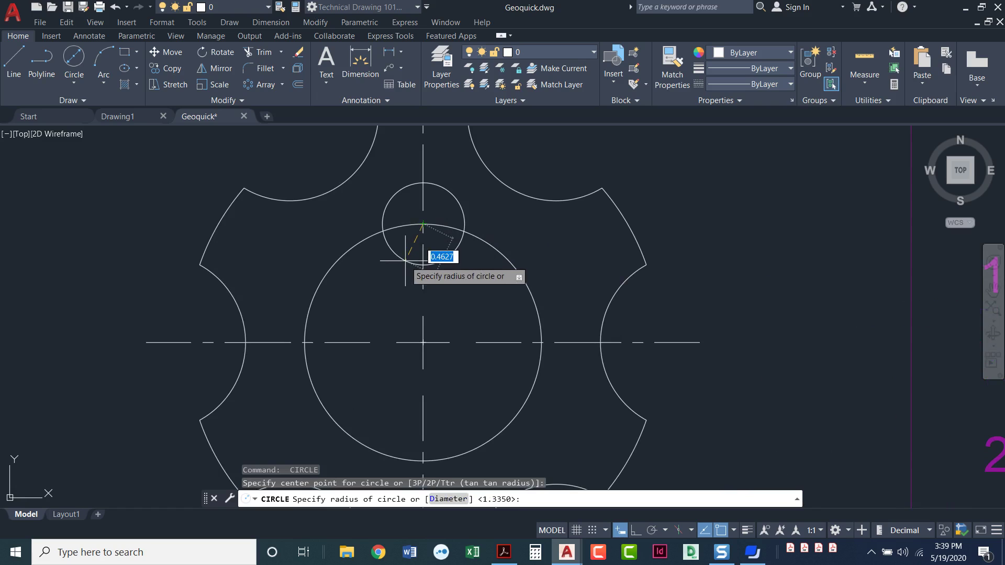
text(.325)
key(Return)
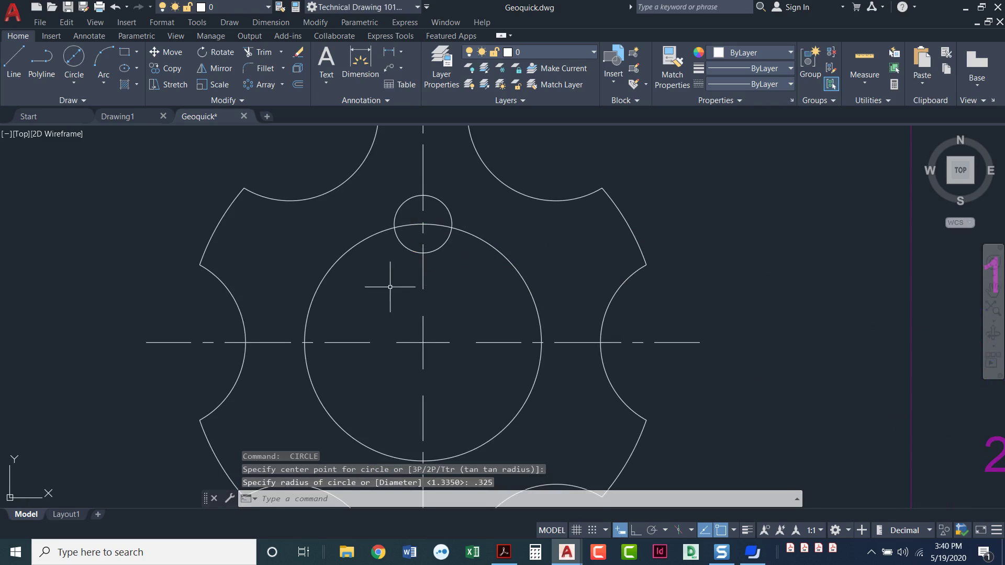
Step: Pan to the top lobe and select the new small circle
middle_drag(393, 288, 392, 367)
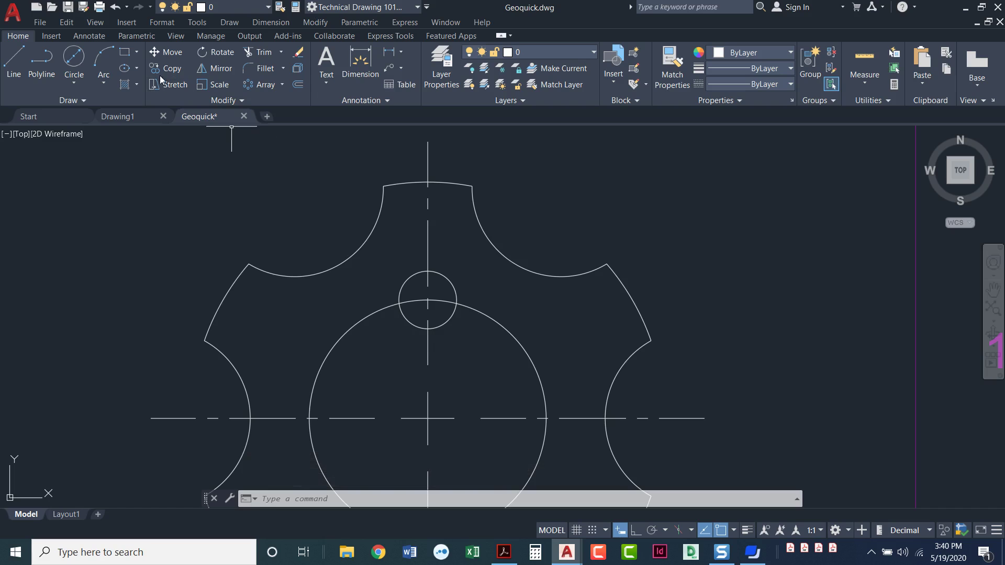
key(Escape)
click(407, 279)
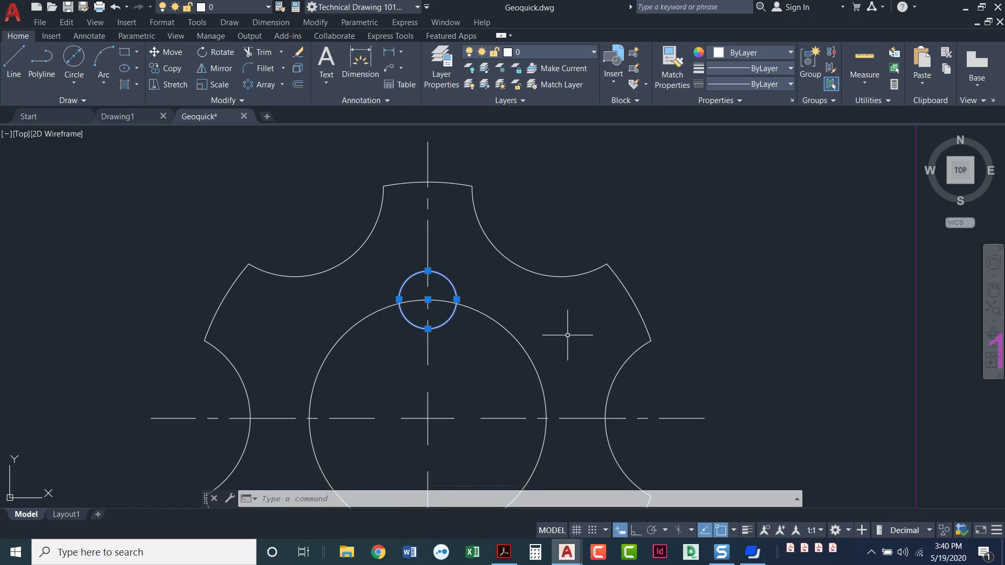
Step: Replace the small circle with a 0.325-diameter circle centred at the hub circle's top point
key(Delete)
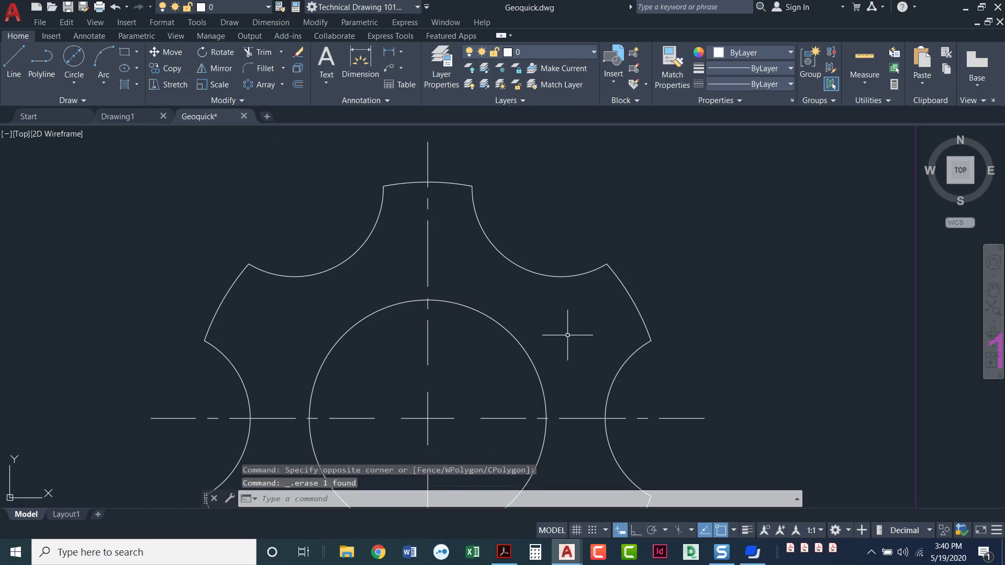
click(86, 66)
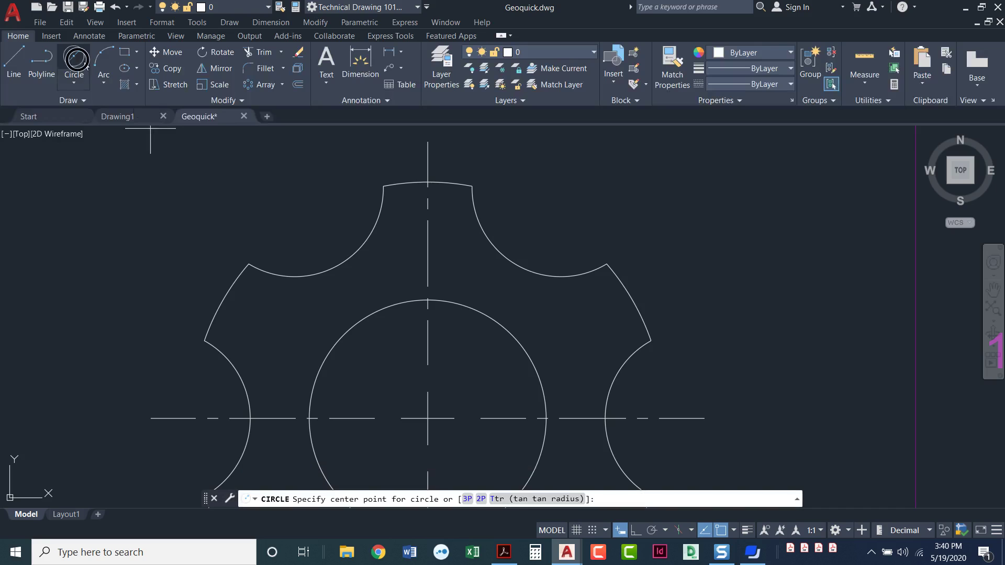
click(427, 302)
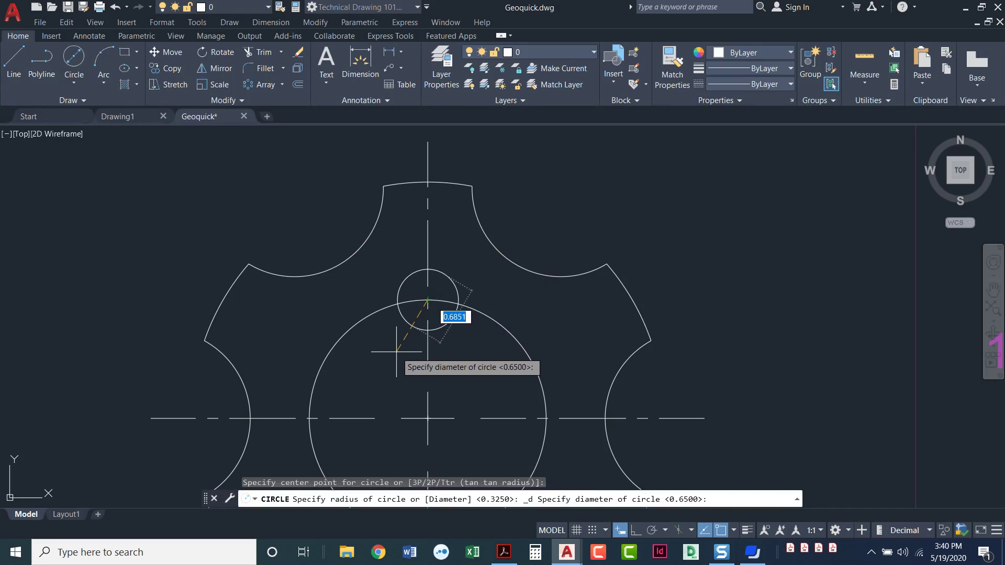
text(.325)
key(Return)
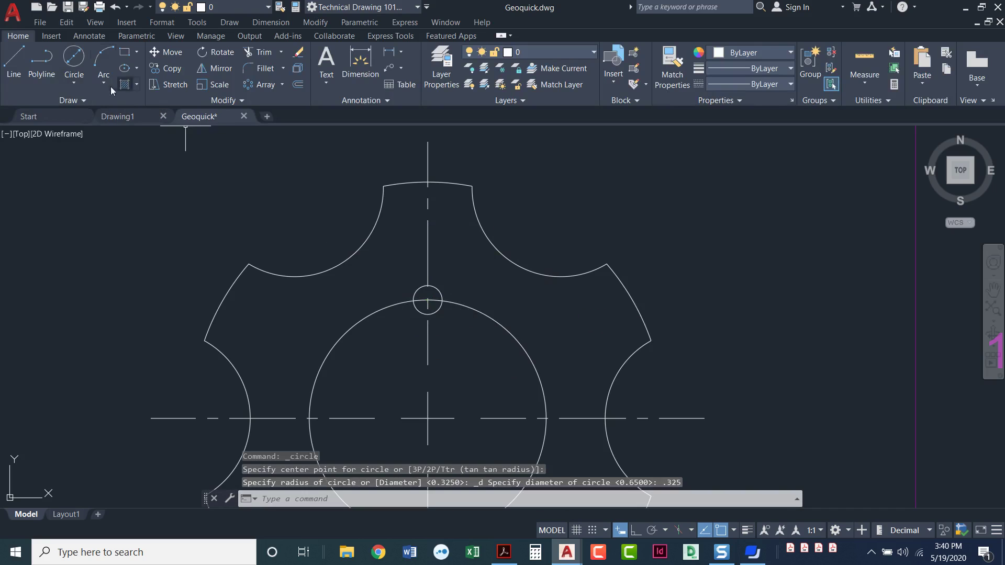
Step: Start a line and enable Quadrant in the OSNAP settings
click(14, 60)
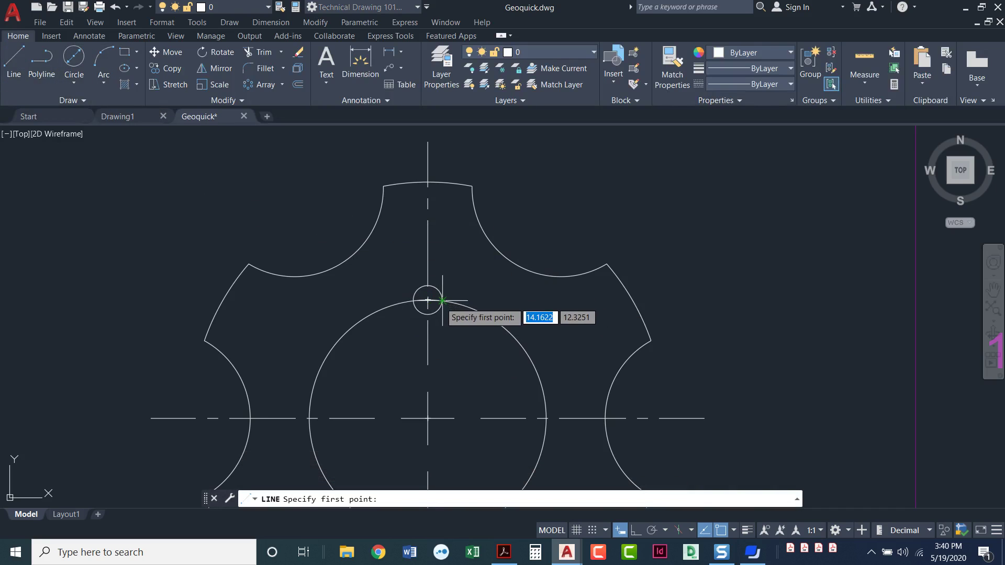
scroll(442, 290, up, 4)
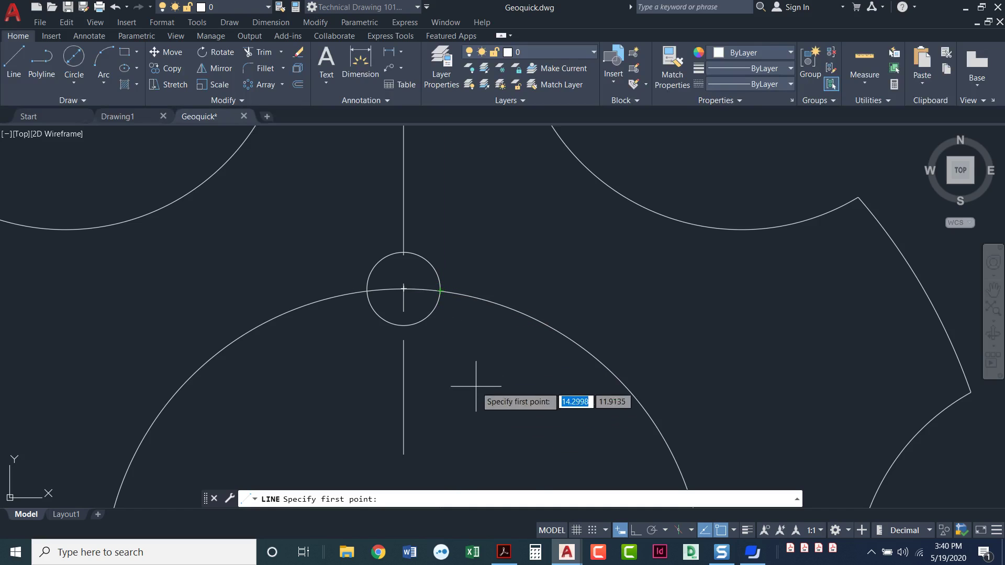
click(734, 532)
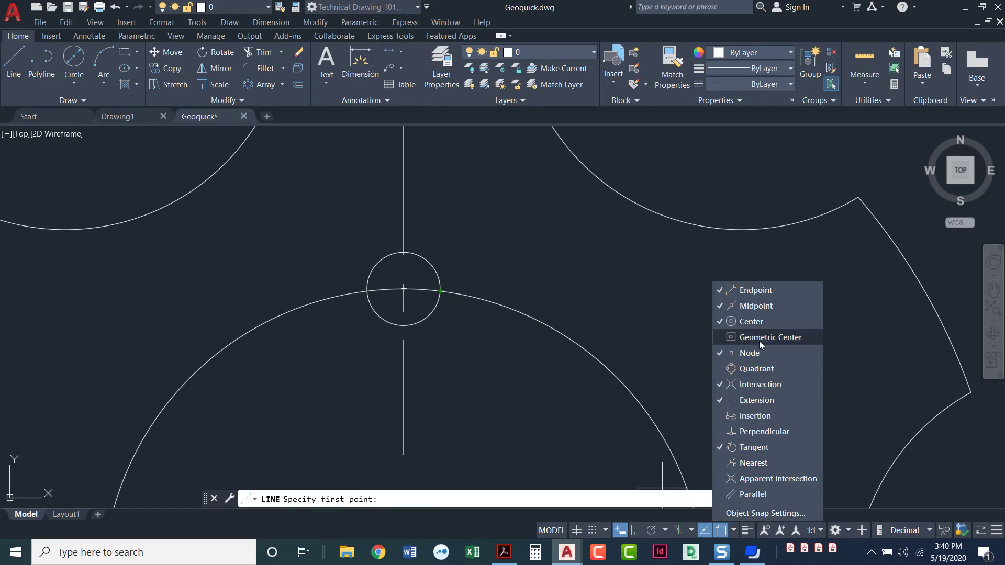
click(719, 370)
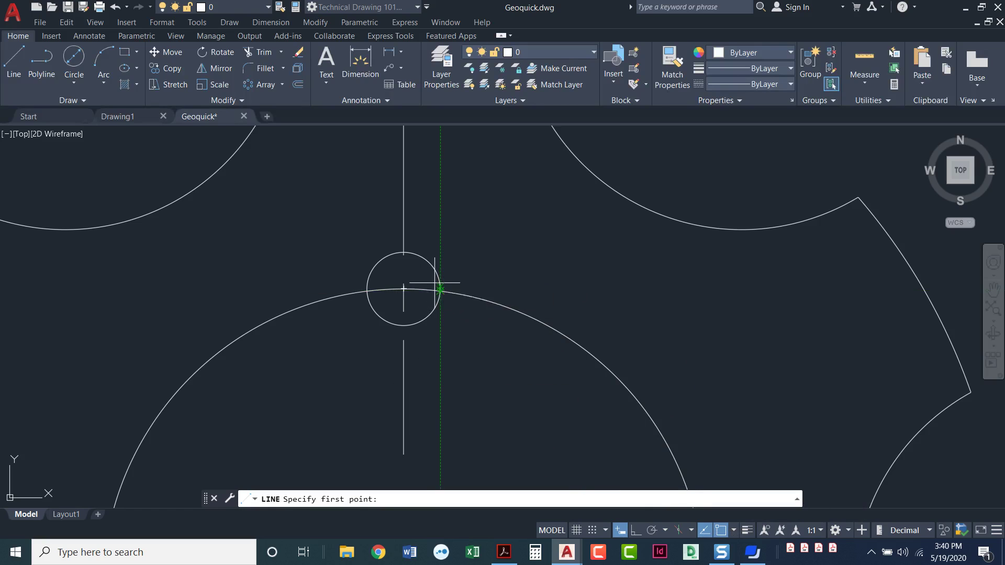
Step: With Ortho on, draw a vertical line from the small circle's right quadrant past the cam edge
scroll(457, 274, up, 4)
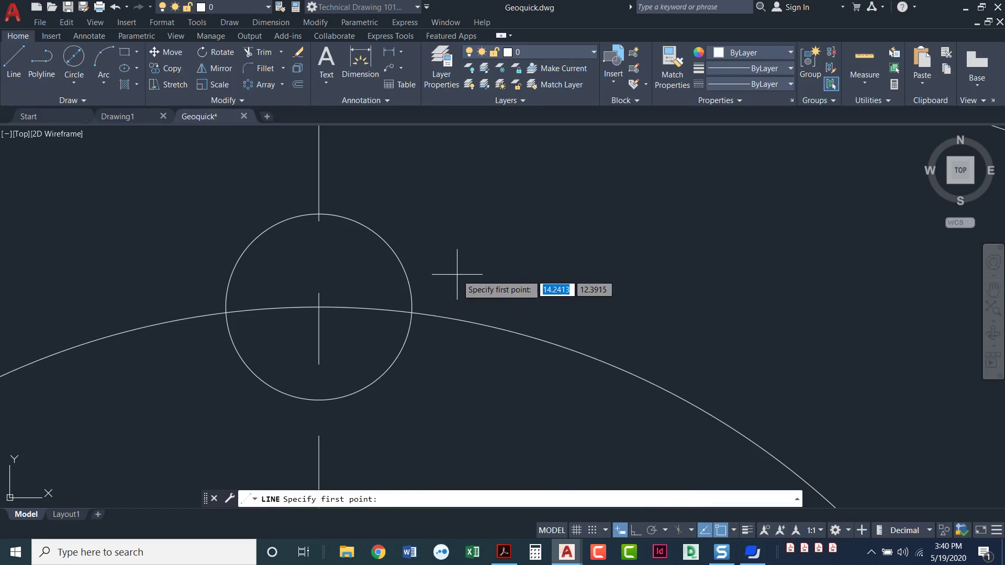
click(412, 307)
scroll(411, 234, down, 2)
scroll(412, 289, down, 3)
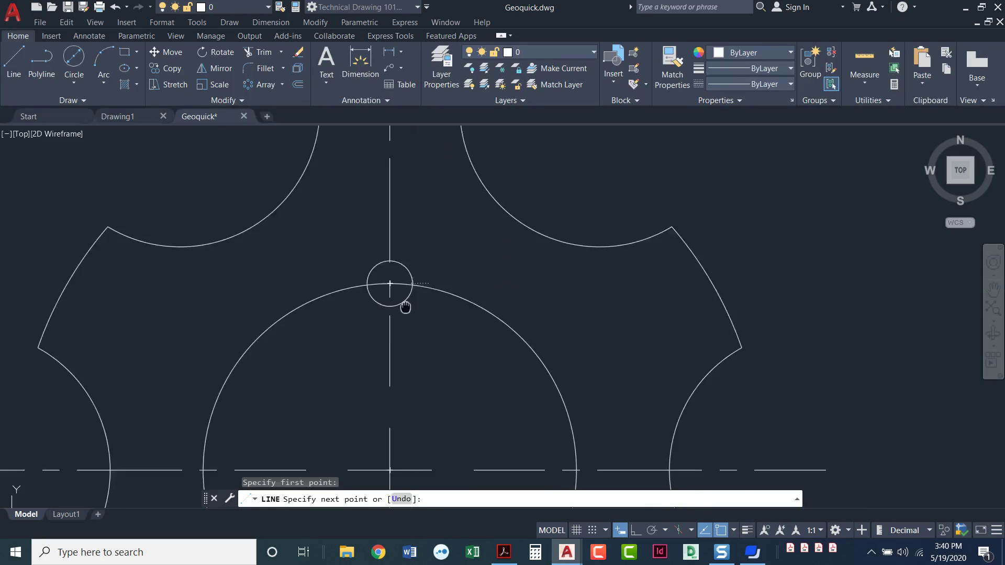
middle_drag(406, 308, 411, 406)
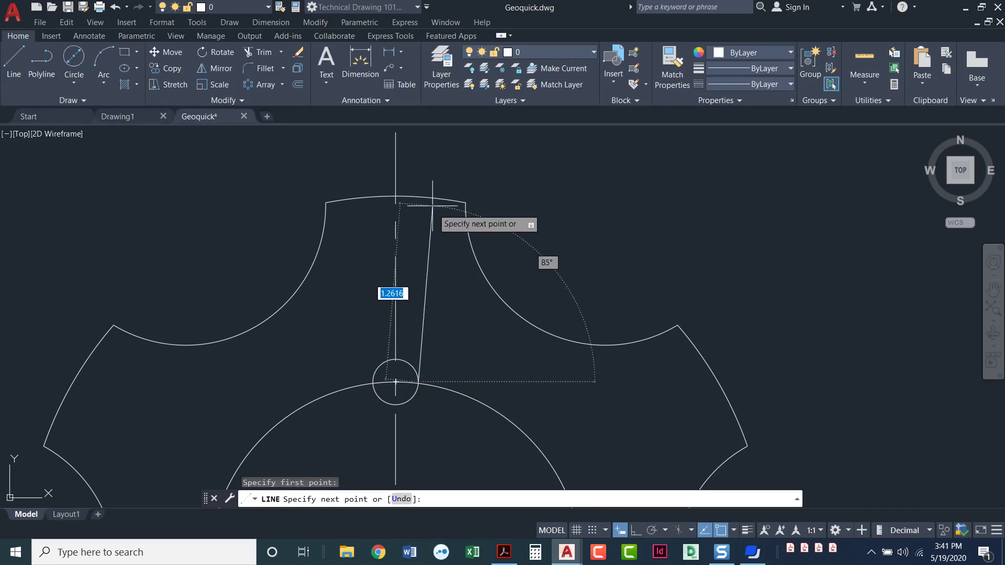
click(636, 533)
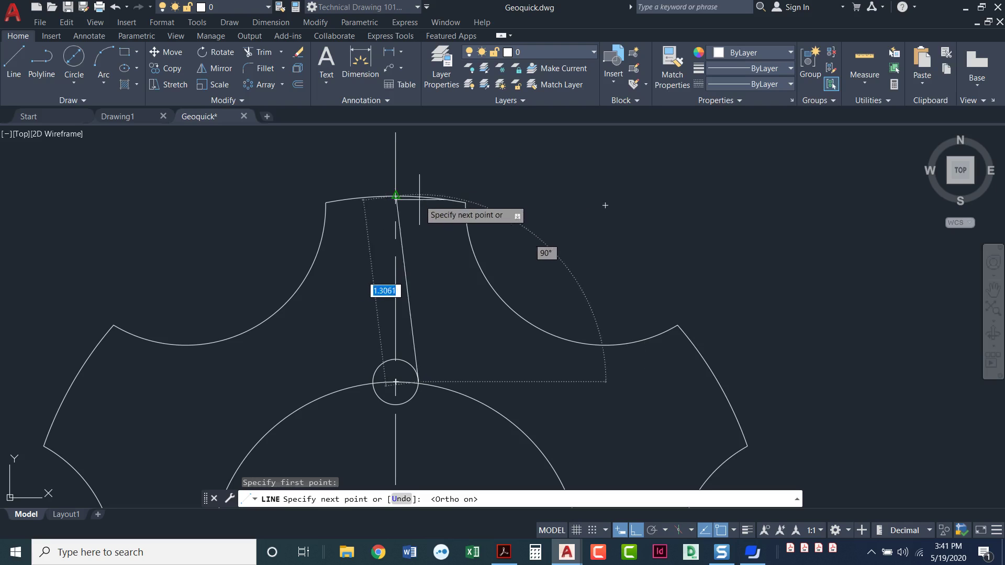
click(425, 153)
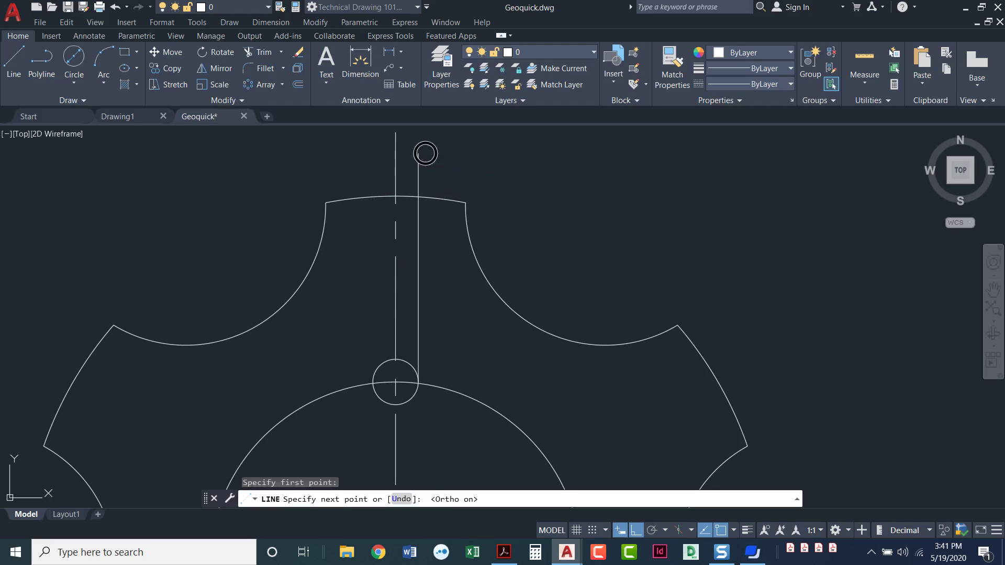
key(Return)
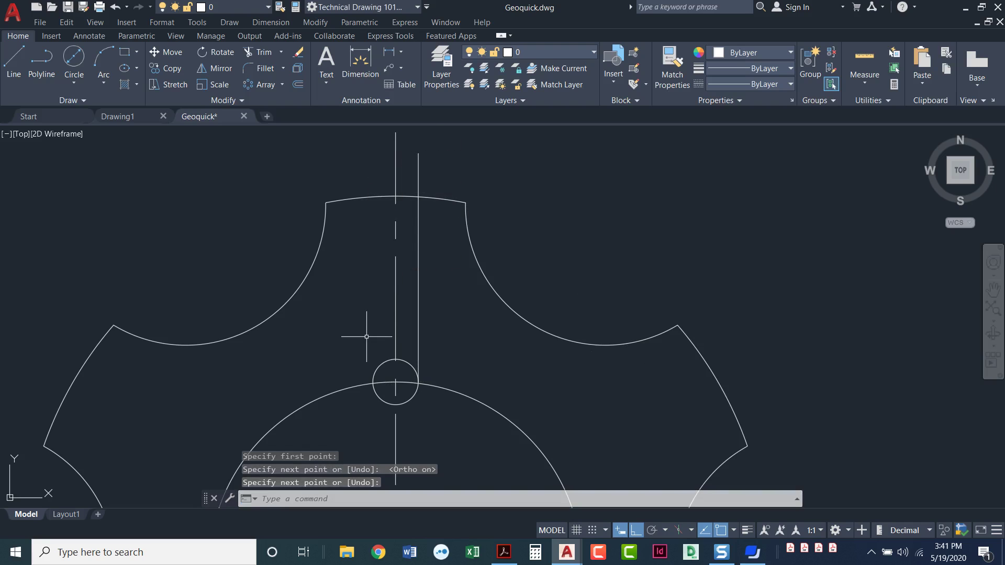
Step: Draw a matching vertical line from the small circle's left quadrant past the top edge
click(13, 60)
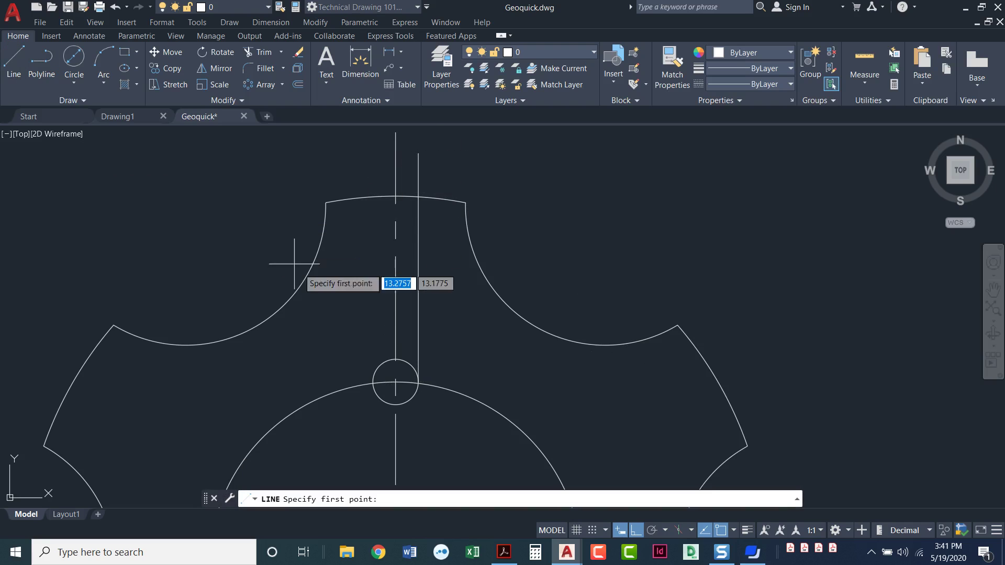
click(395, 382)
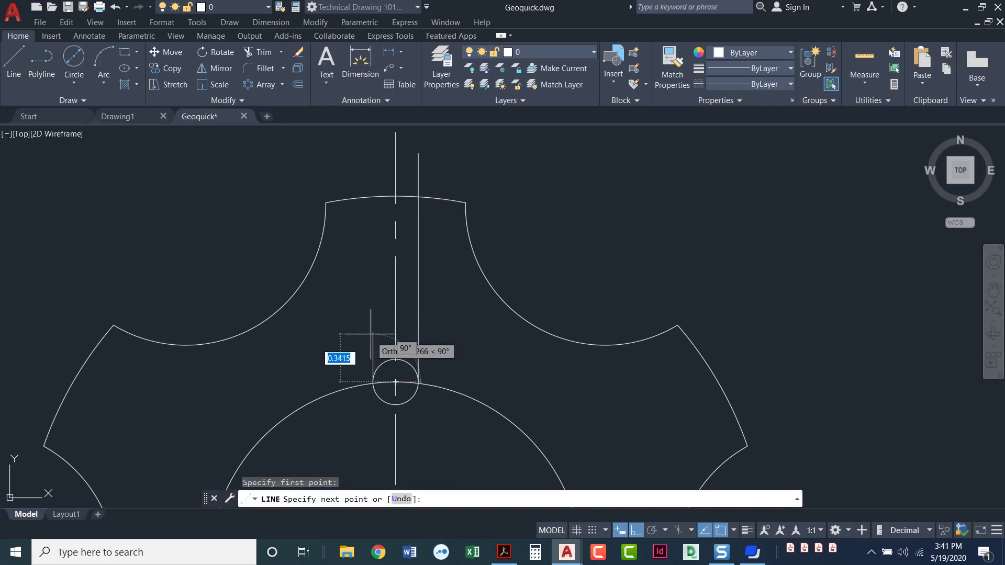
click(372, 158)
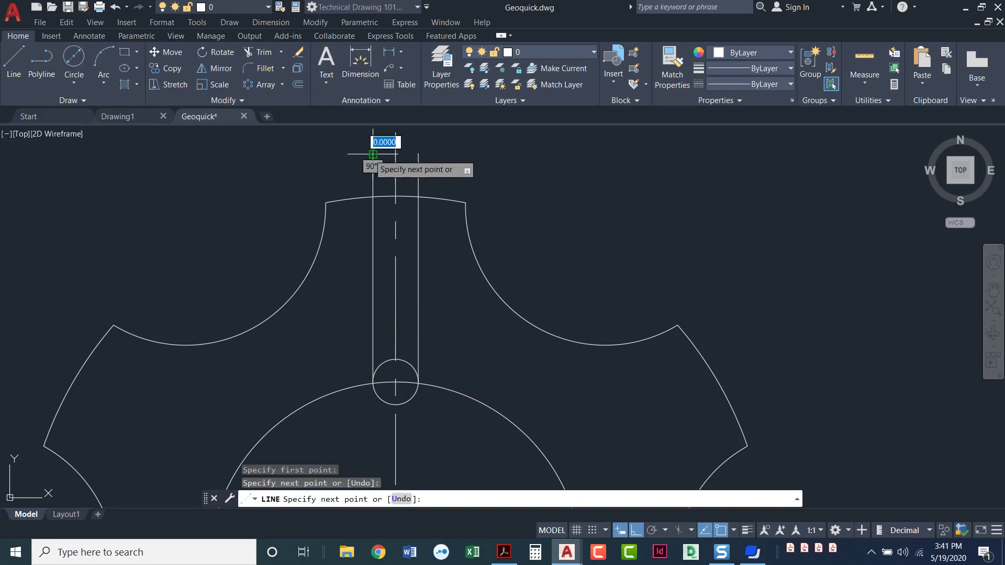
key(Return)
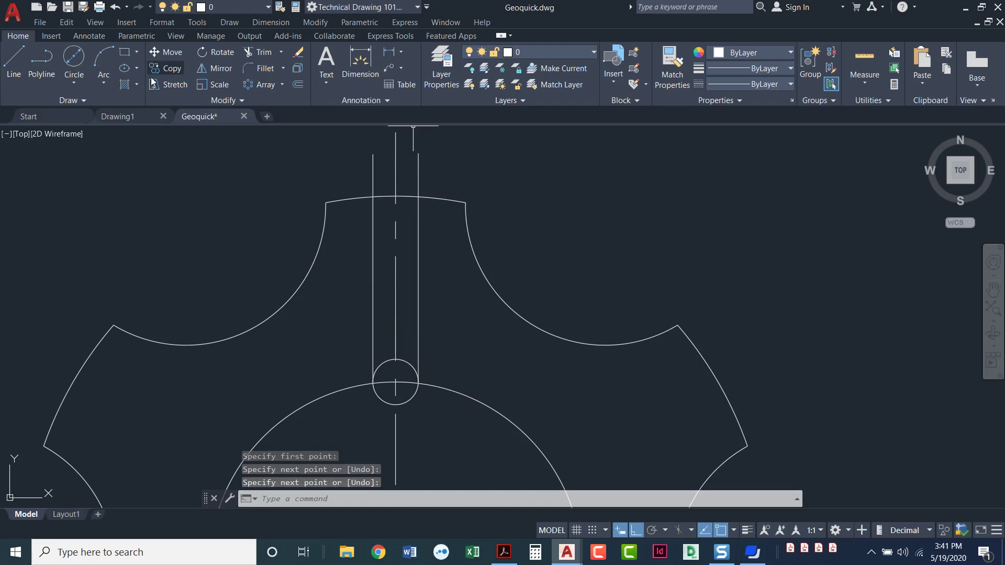
Step: Trim the slot lines' upper ends, the small circle's top half and the outline arc between them
click(255, 52)
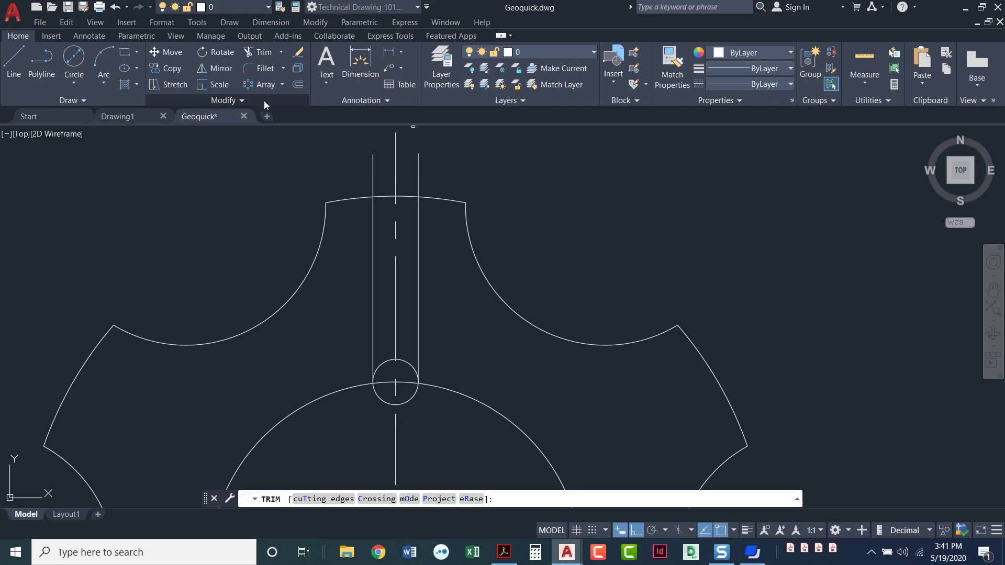
click(373, 178)
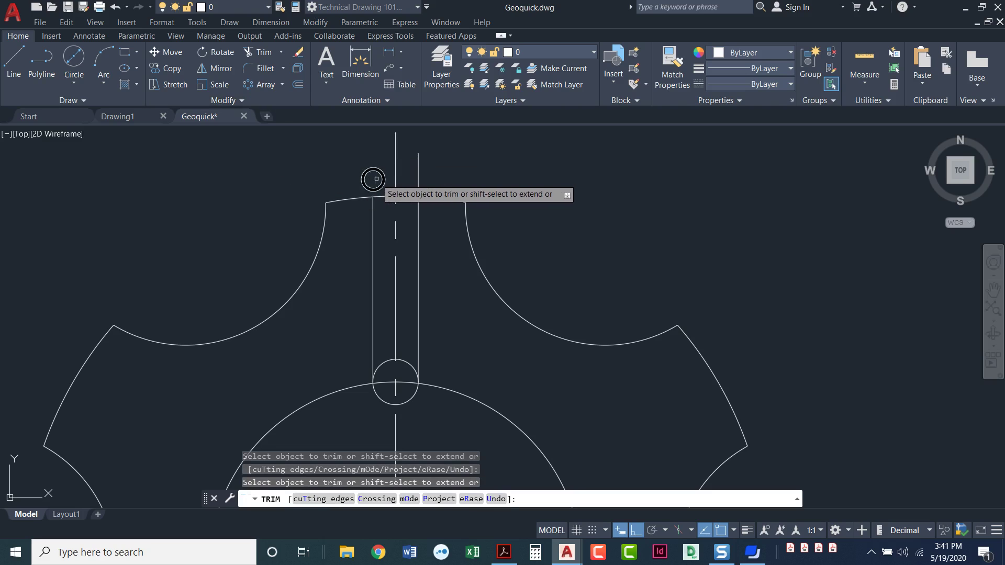
click(417, 177)
click(410, 364)
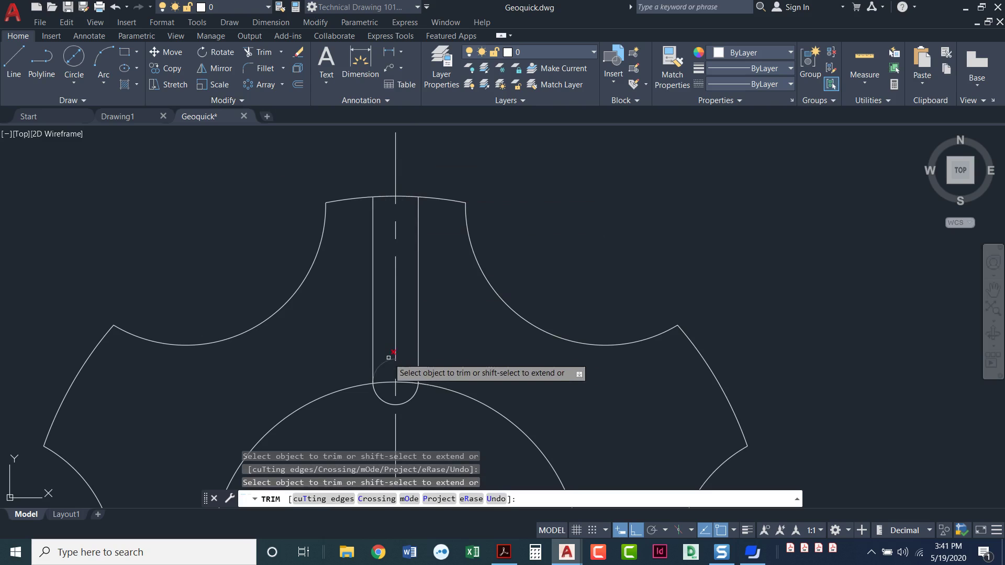
click(389, 360)
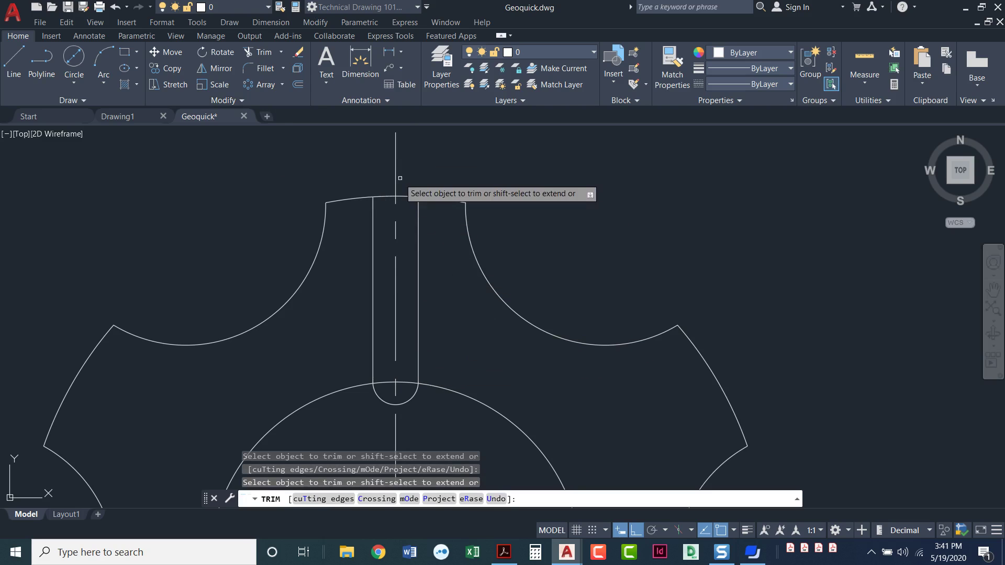
click(401, 197)
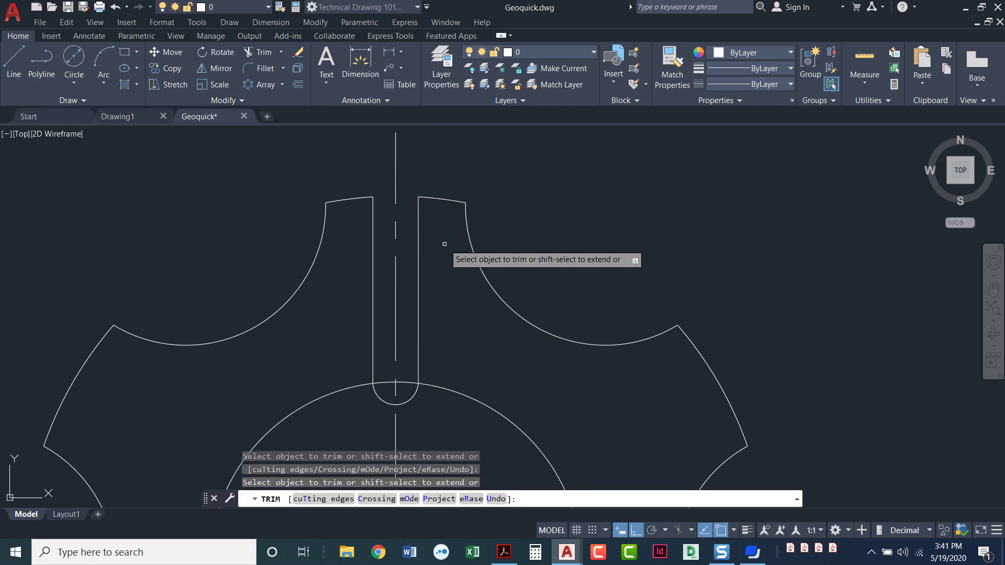
key(Return)
scroll(449, 254, down, 2)
middle_drag(449, 288, 449, 254)
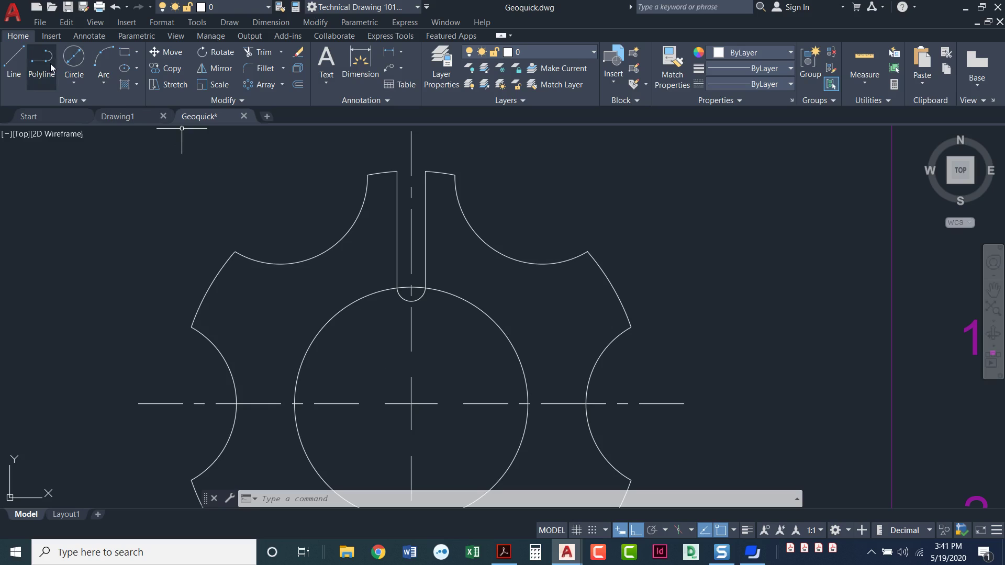
Step: Polar-array the three slot pieces into 6 items about the hub centre, with Associative off
click(256, 87)
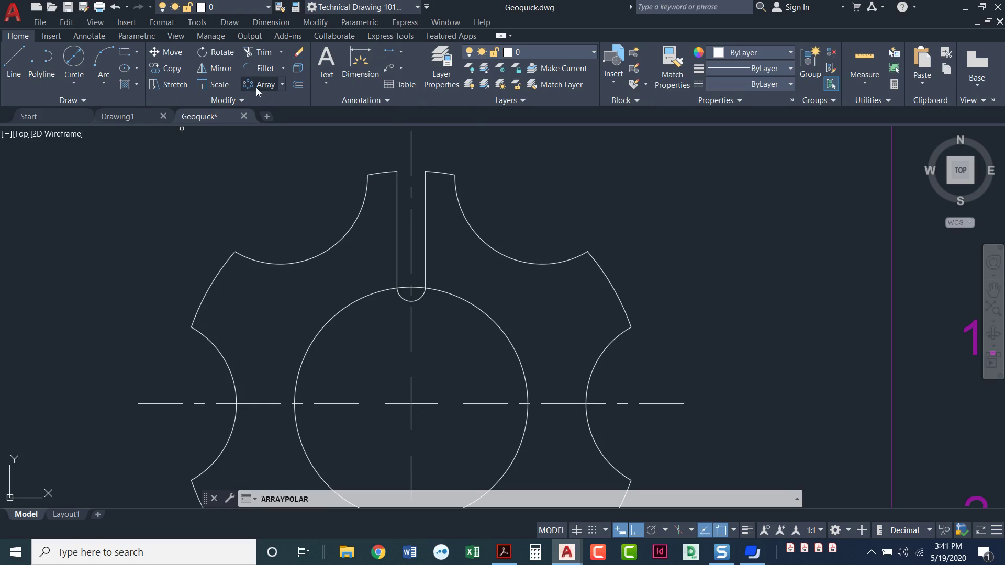
click(416, 299)
click(425, 274)
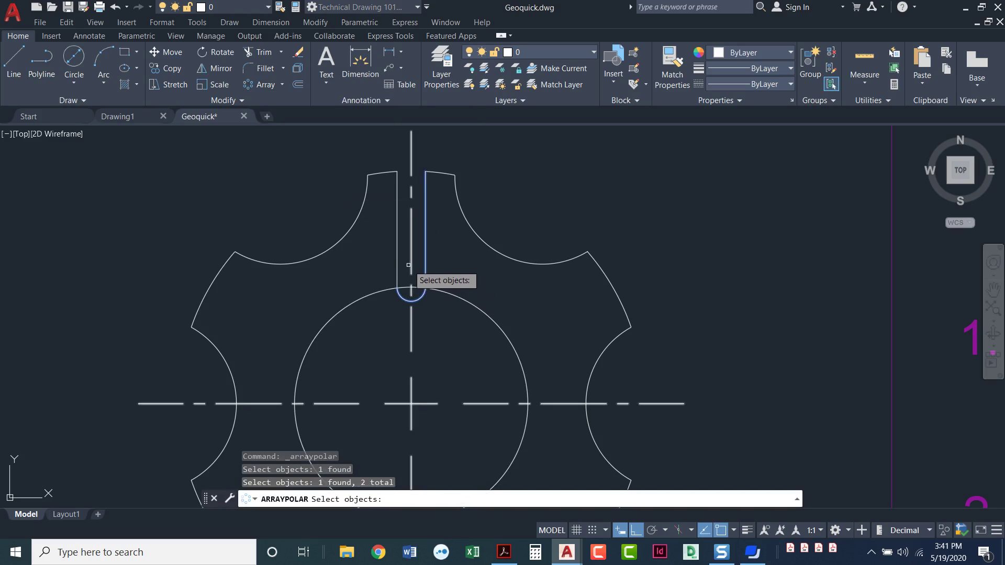
click(397, 266)
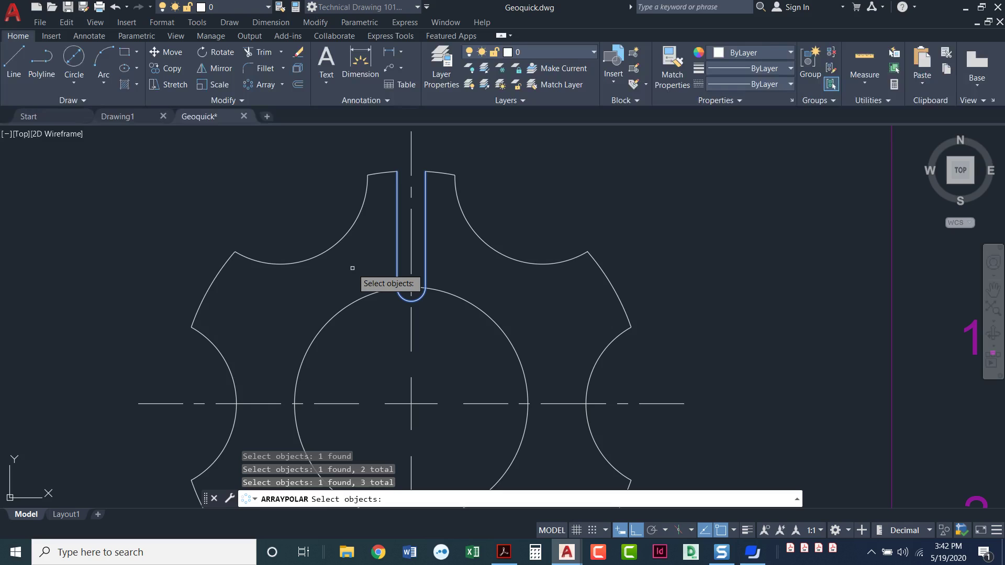
key(Return)
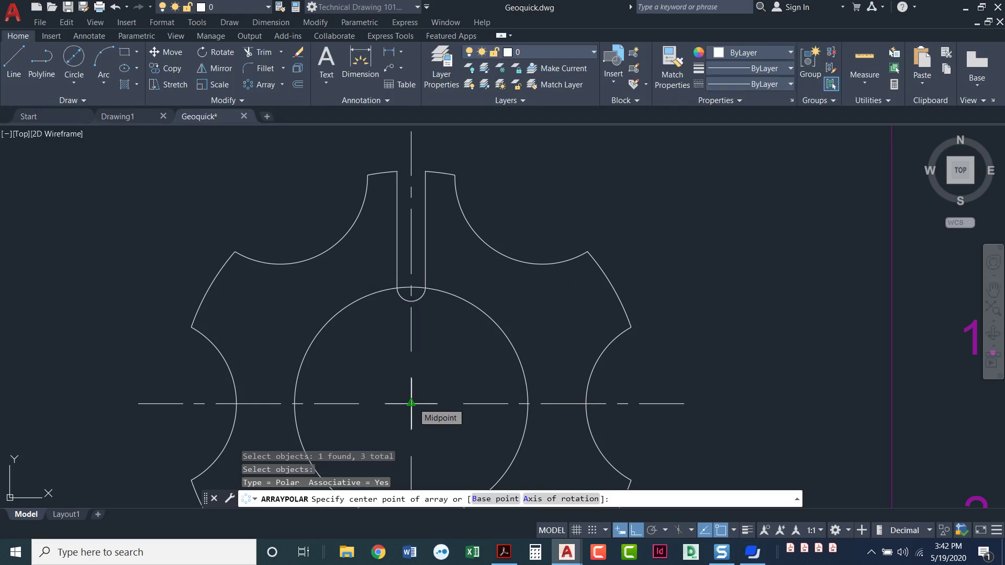
click(412, 403)
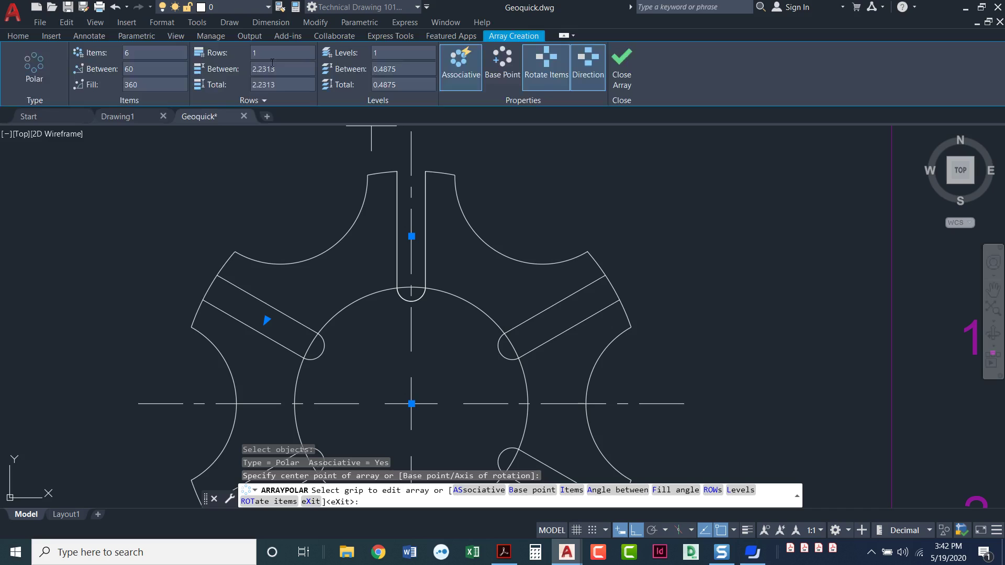
click(452, 69)
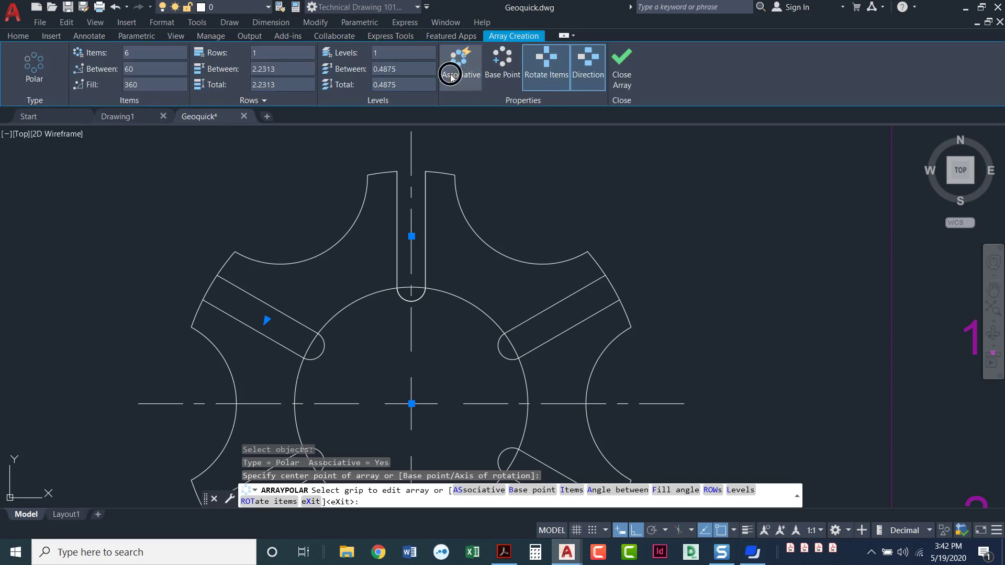
click(628, 81)
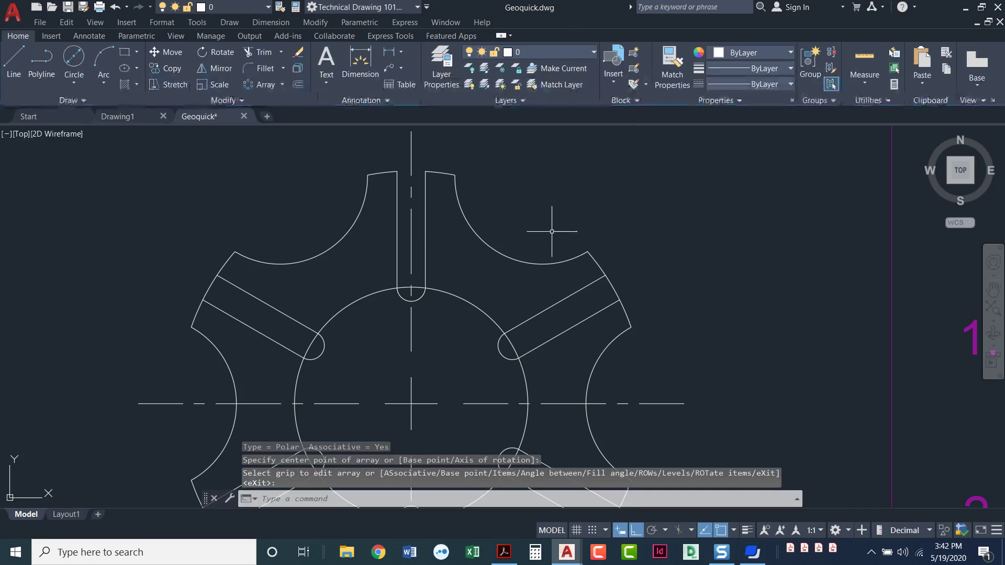
scroll(411, 157, down, 3)
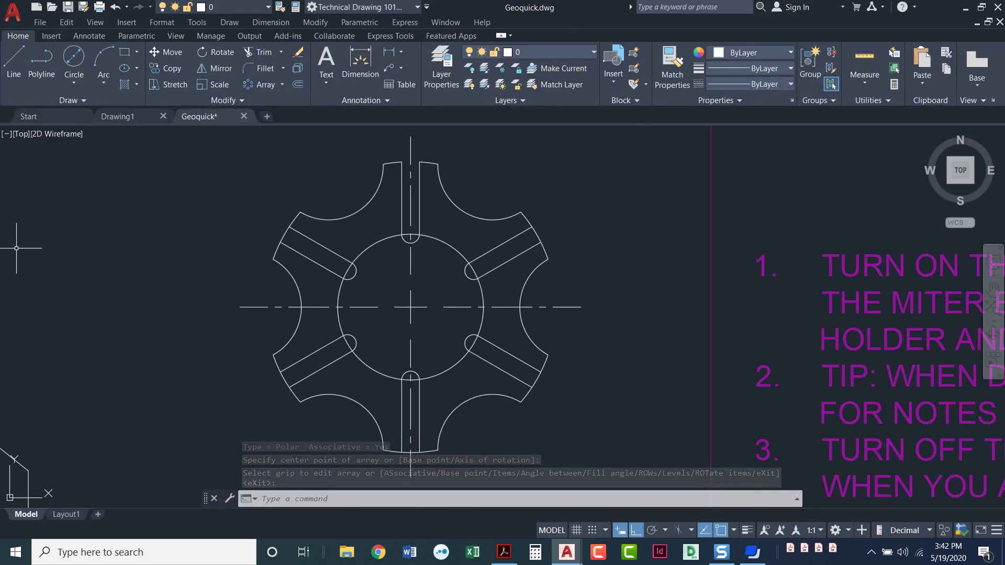
Step: Erase the 2.67 bore circle, leaving the six slots around the centerline crossing
click(450, 247)
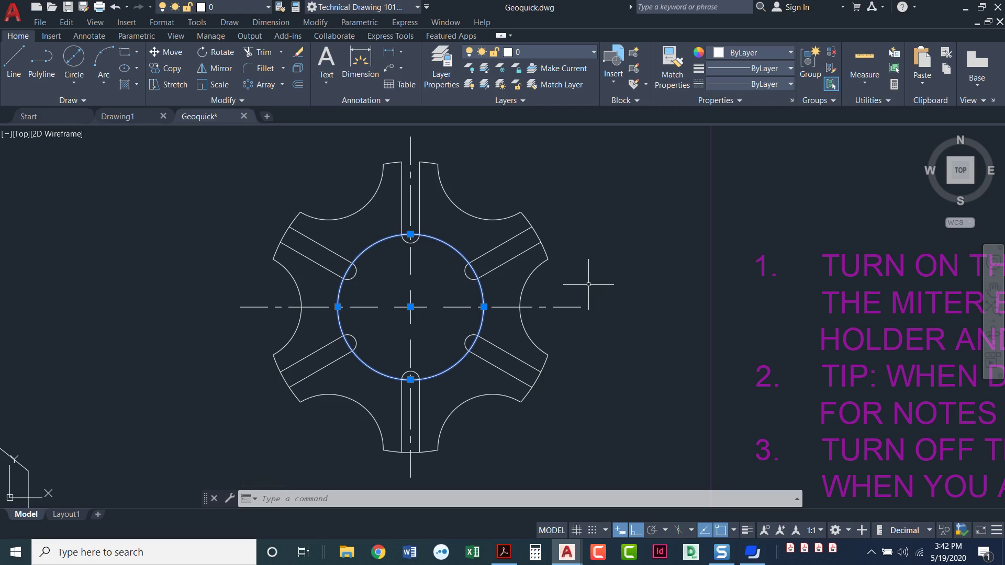
key(Delete)
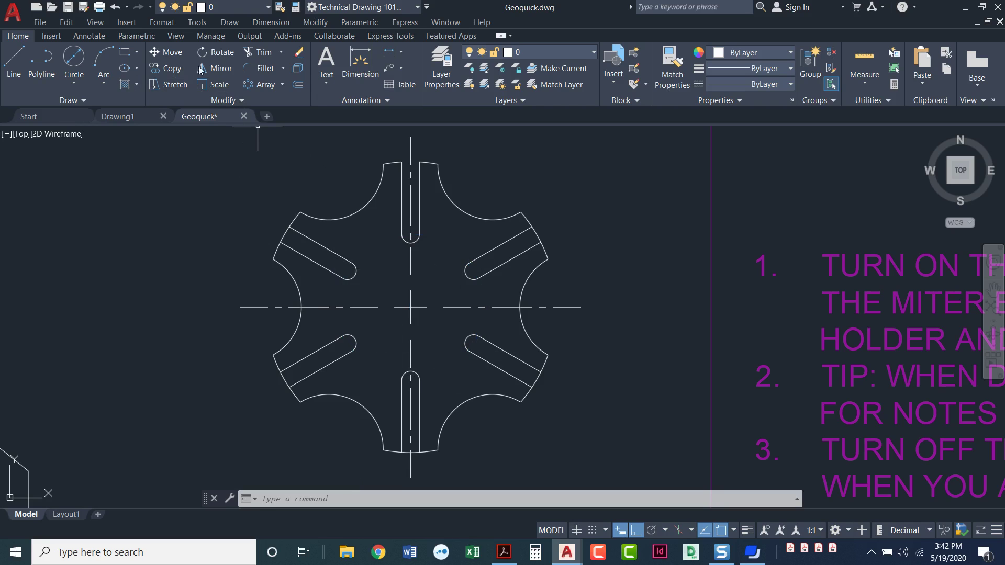
click(261, 55)
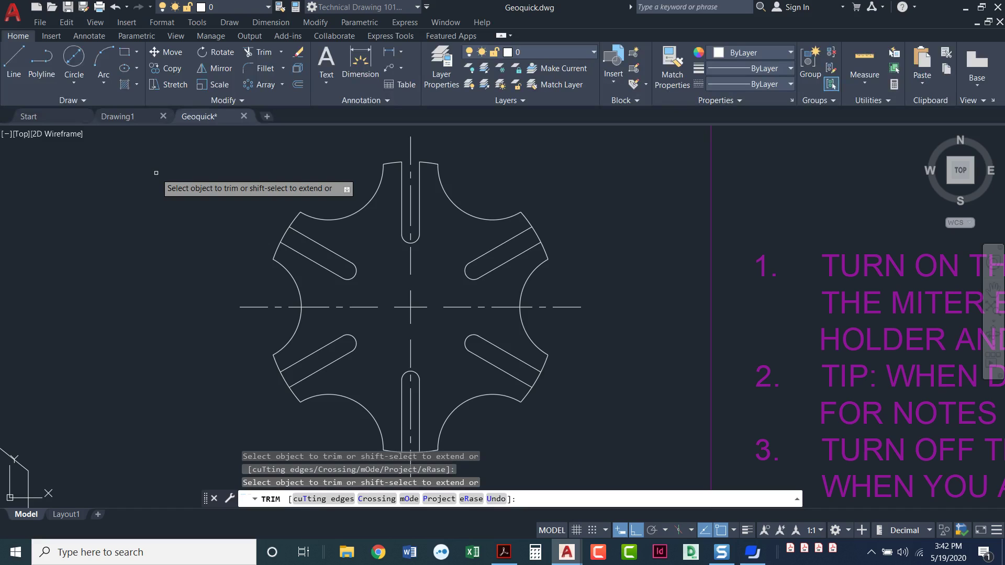
Step: Trim the outline arcs across the upper-left, upper-right, lower-right, lower-left and bottom slot mouths
click(285, 234)
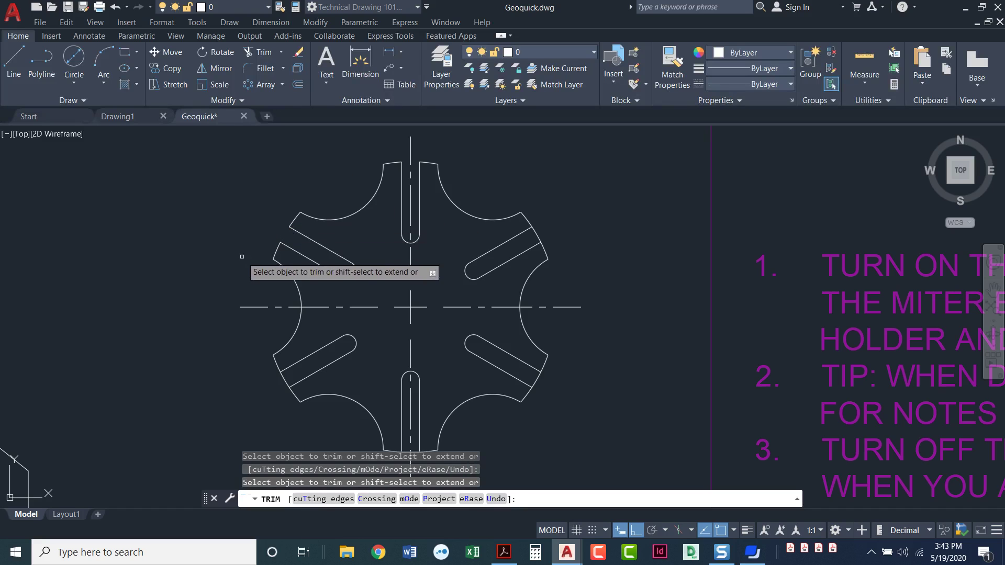
click(536, 234)
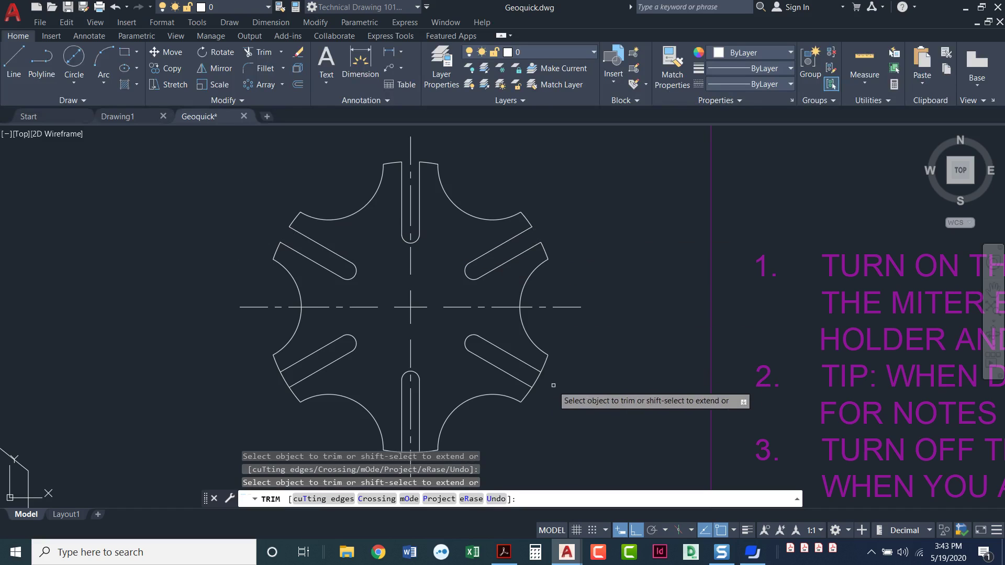
click(539, 378)
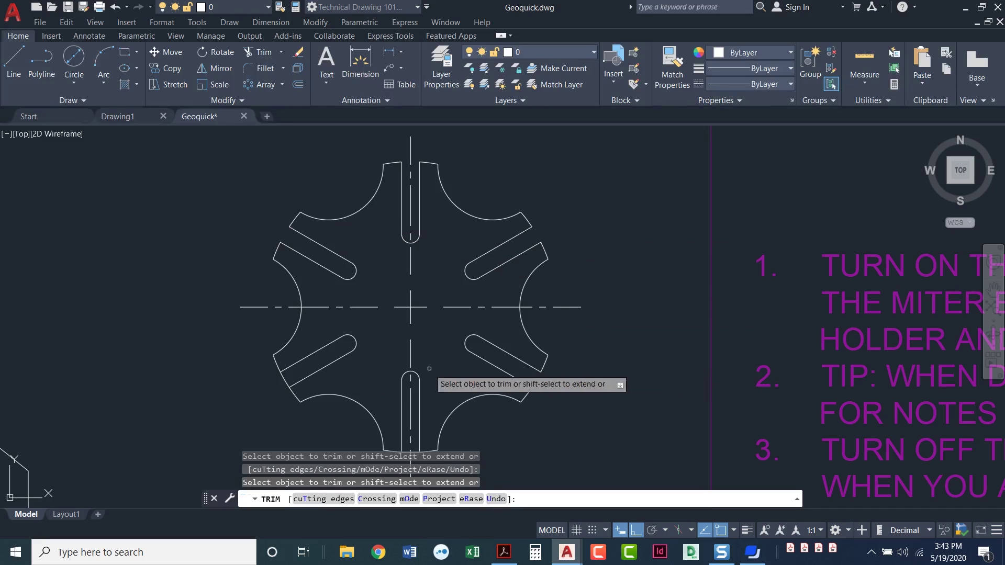
click(287, 380)
middle_drag(309, 396, 303, 319)
scroll(412, 372, up, 3)
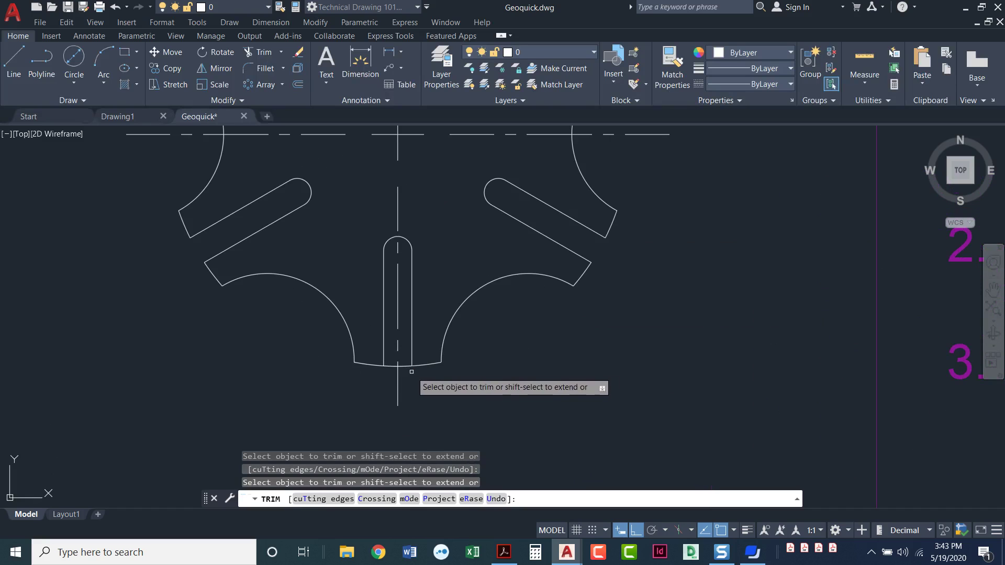
click(388, 366)
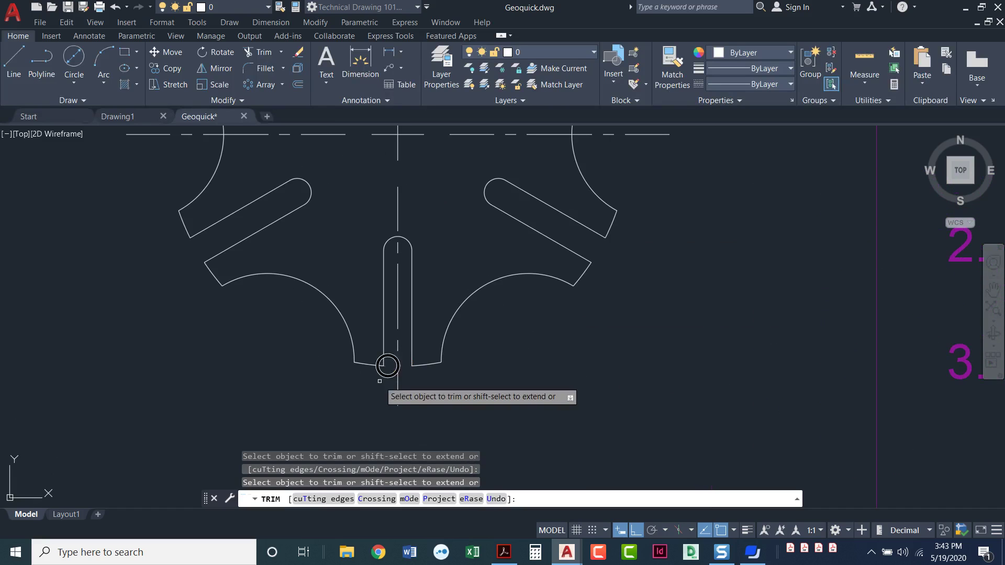
scroll(387, 366, down, 2)
middle_drag(288, 417, 307, 456)
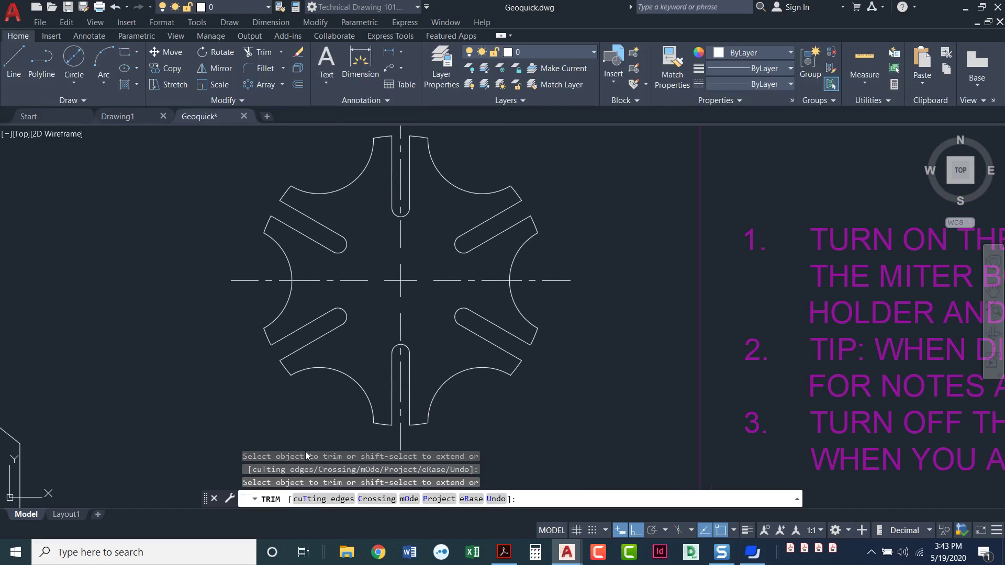
Step: End the trim and draw concentric circles of diameter 1.67 and 1 at the centerline intersection
key(Return)
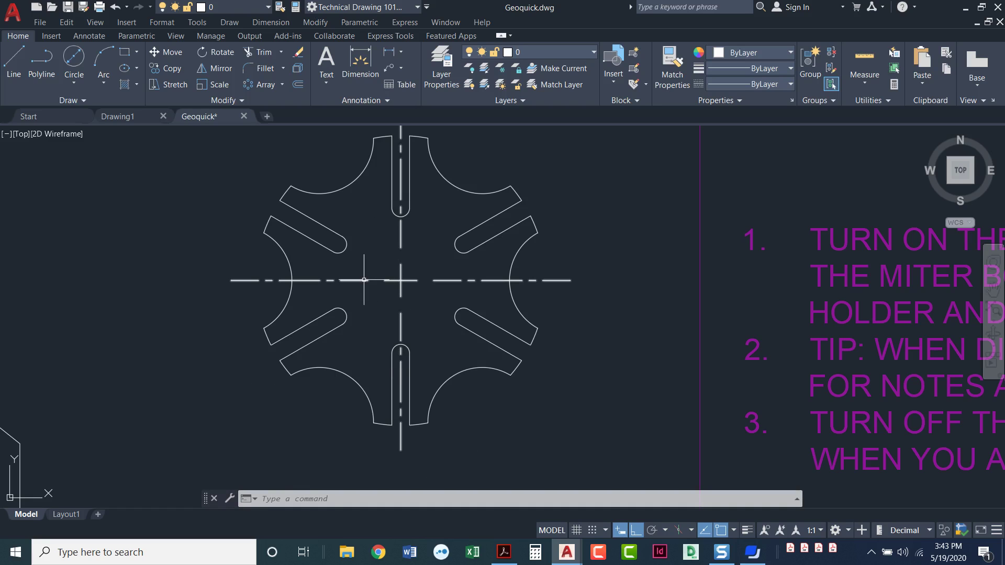
click(73, 62)
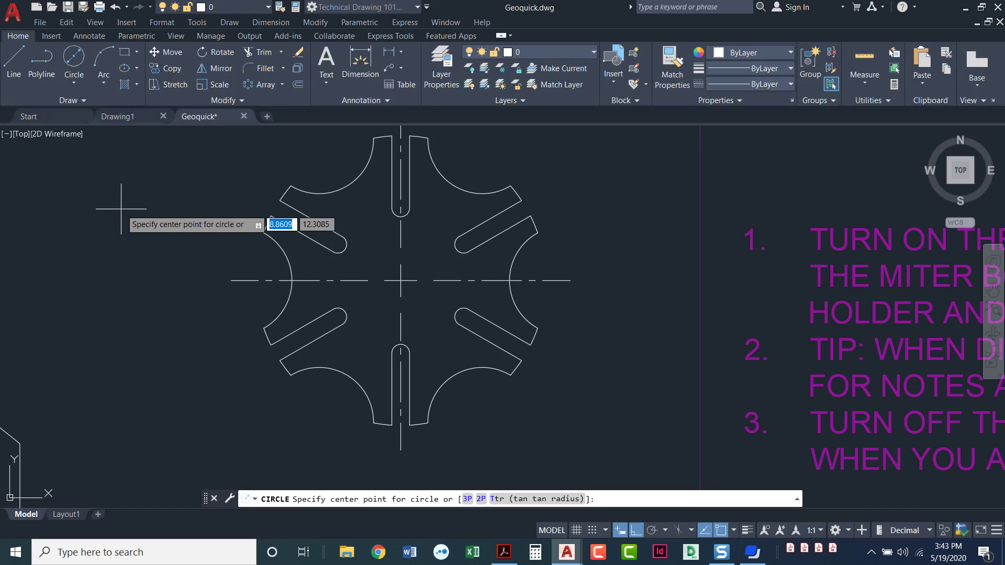
click(401, 280)
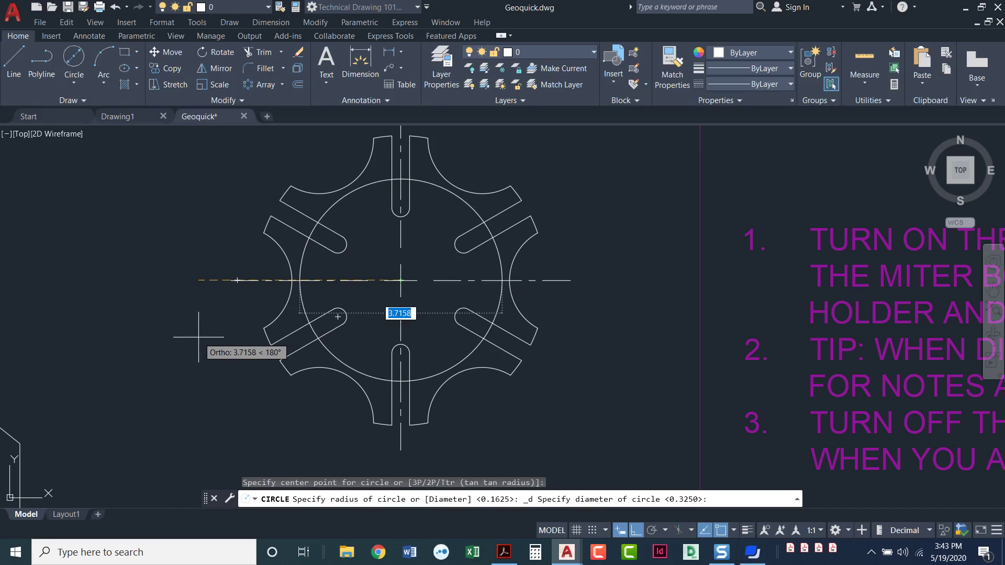
text(1.)
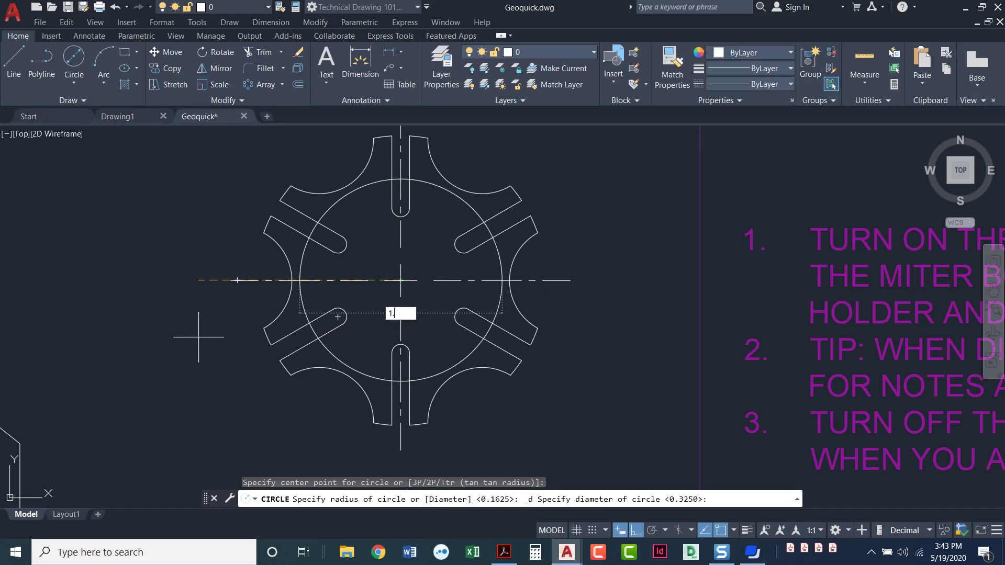
text(67)
key(Return)
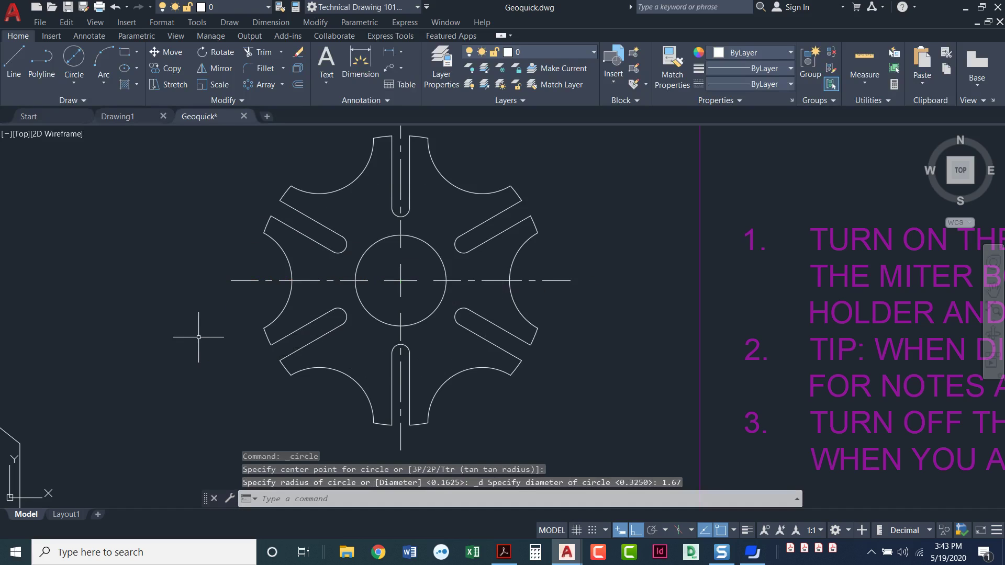
click(75, 63)
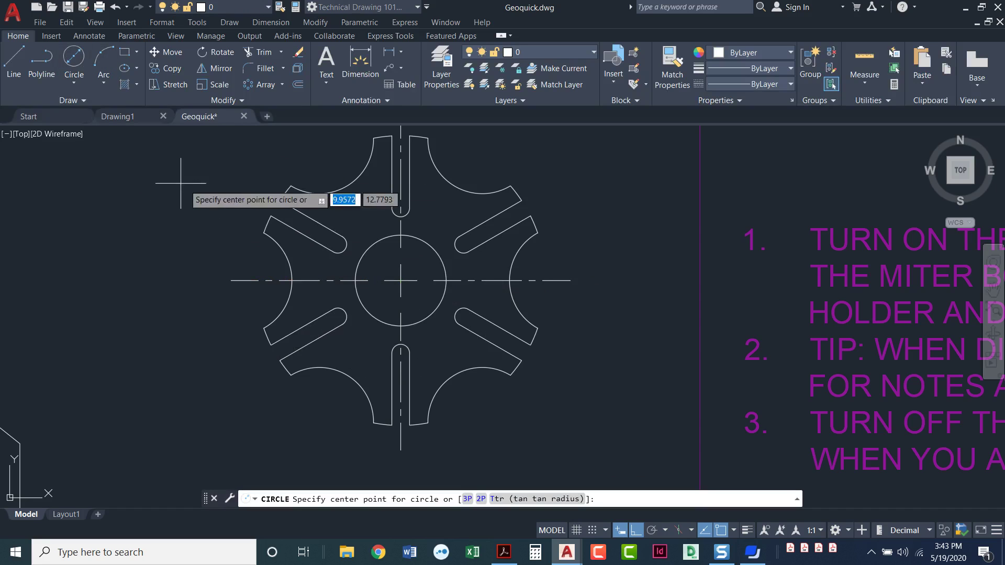
click(401, 281)
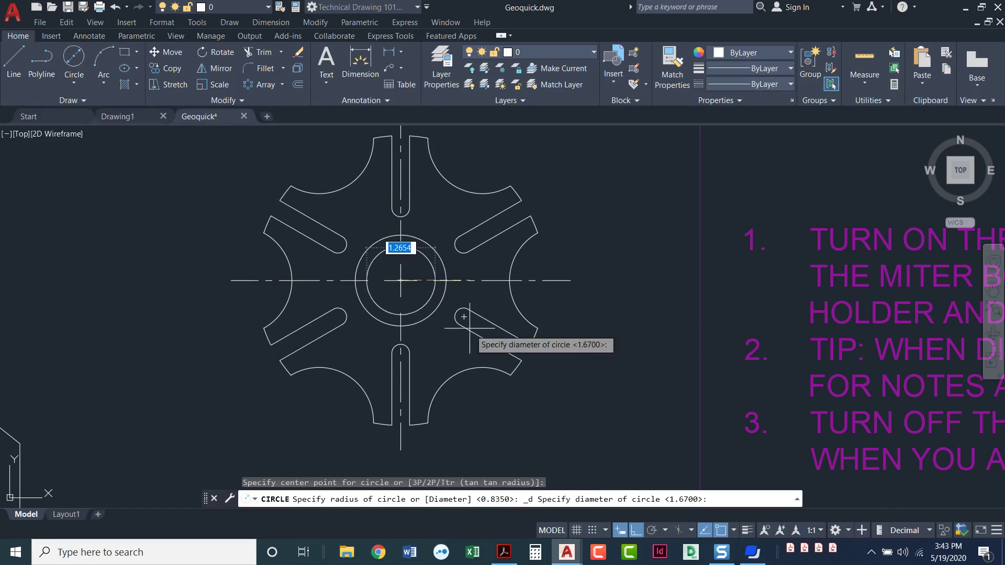
text(1)
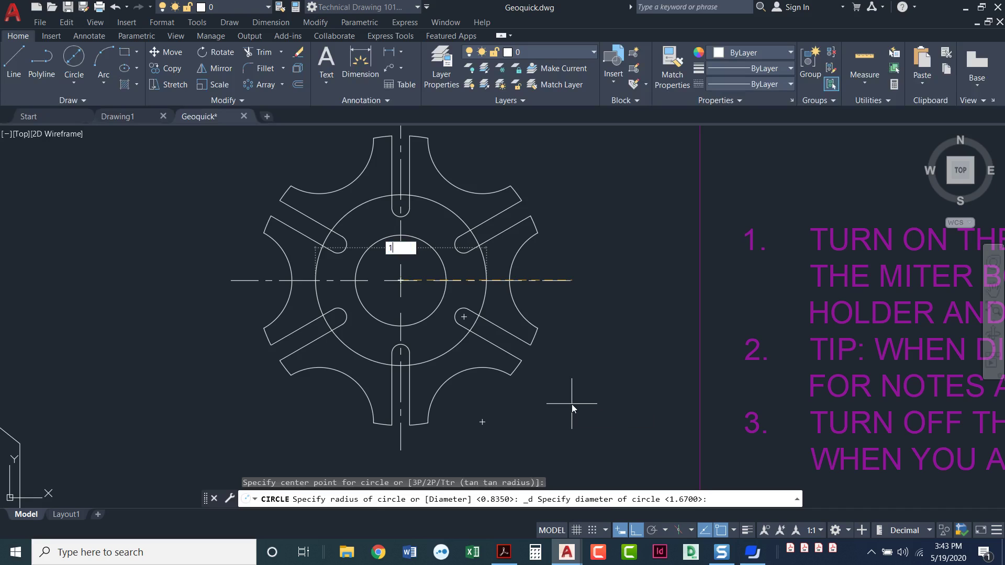
key(Return)
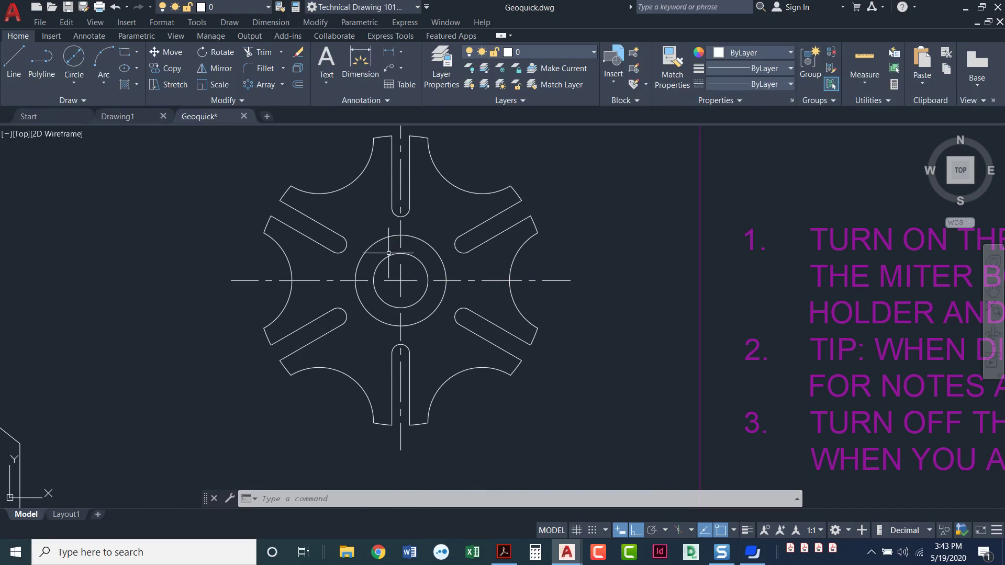
Step: Draw a 0.25 by 0.15 rectangle in empty space left of the cam
scroll(393, 256, up, 4)
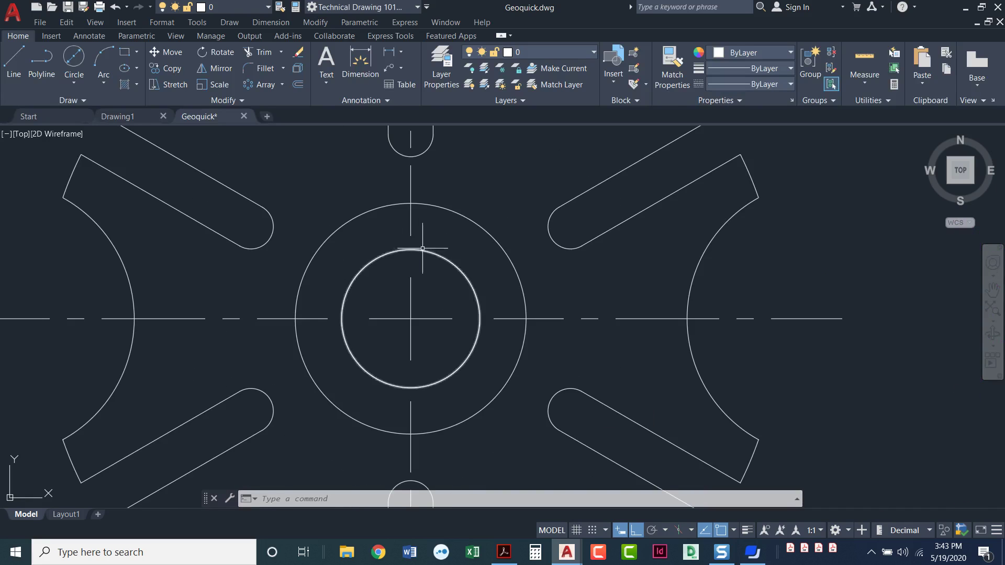
scroll(384, 278, down, 2)
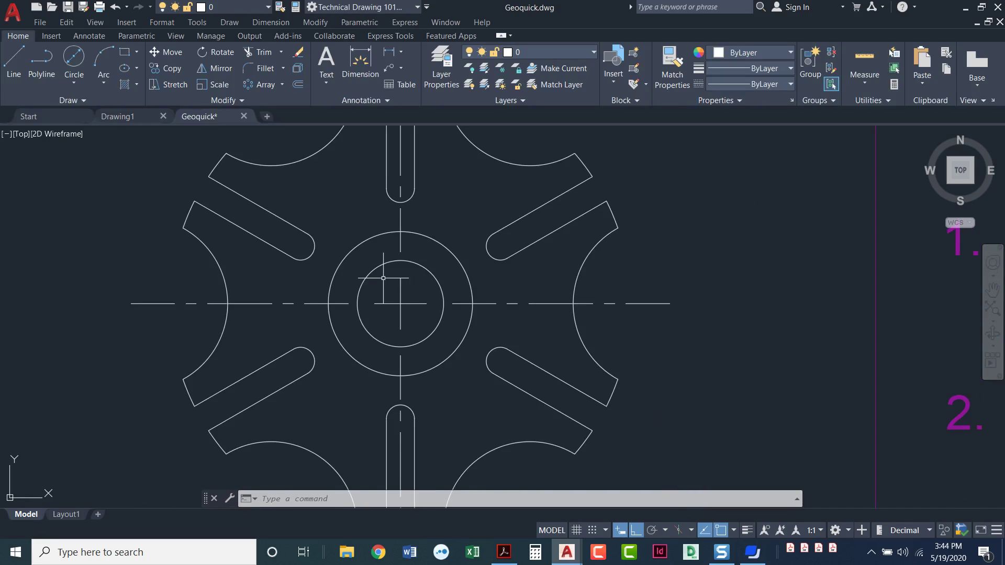
middle_drag(383, 278, 394, 281)
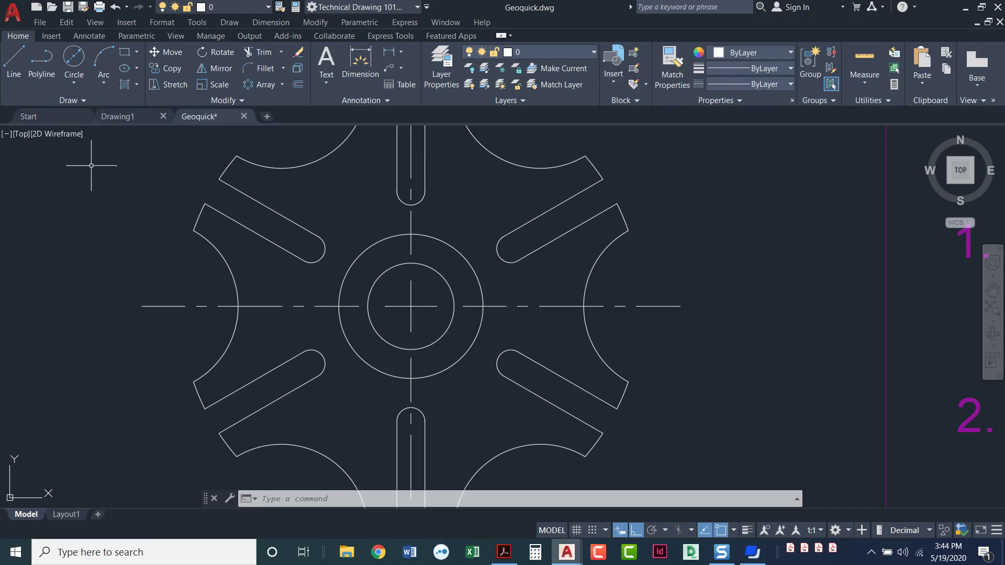
click(124, 53)
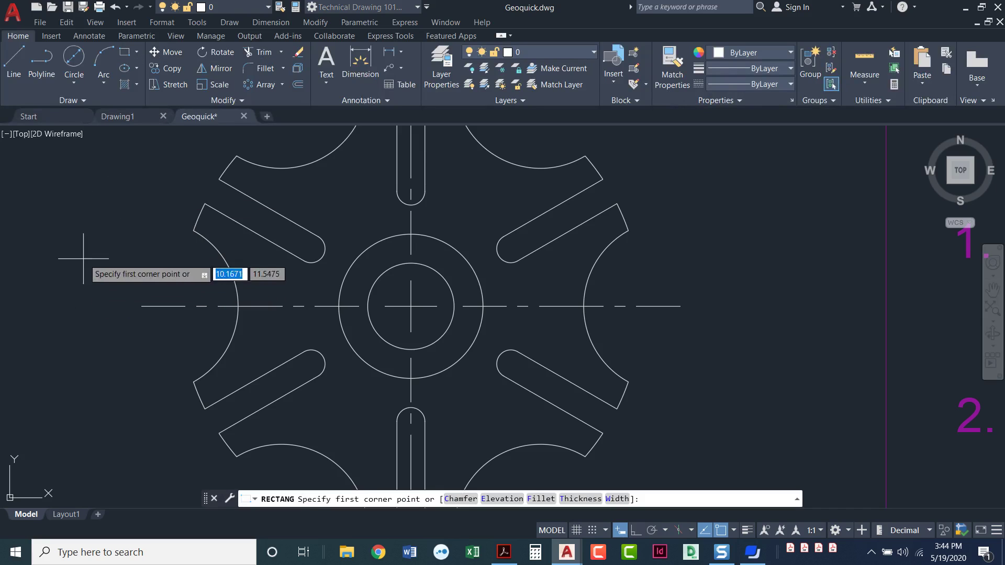
click(58, 269)
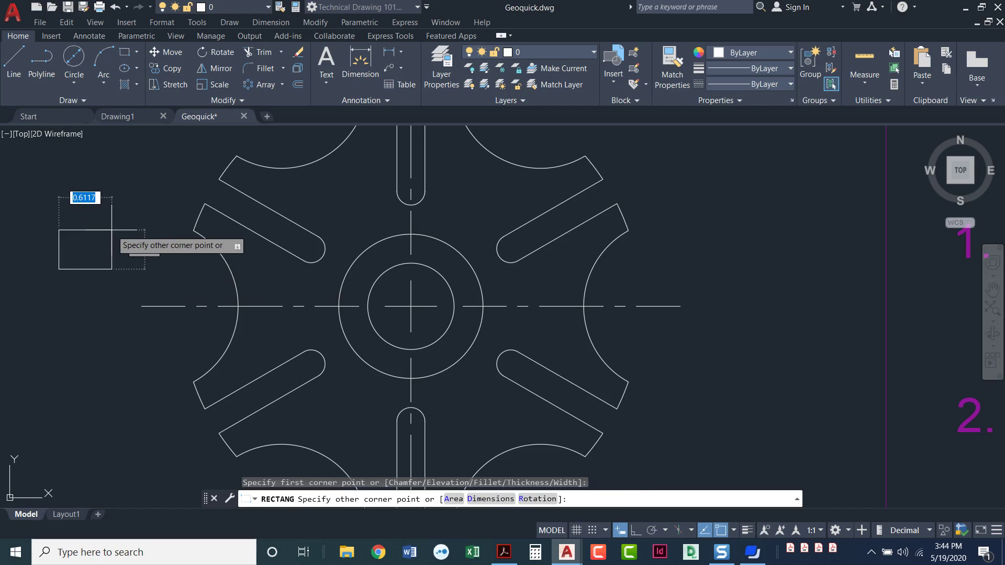
key(BackSpace)
key(Tab)
text(.15)
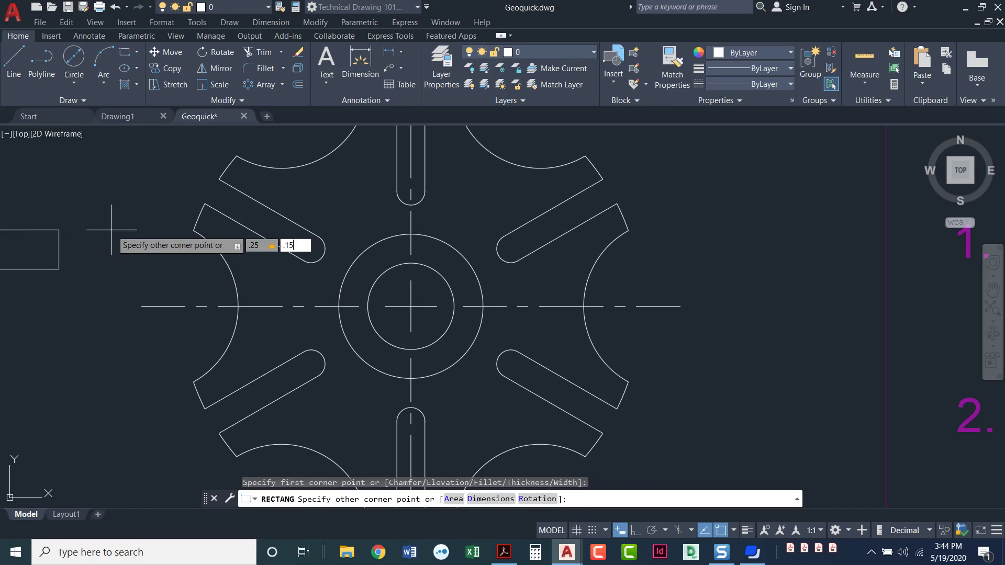
key(Return)
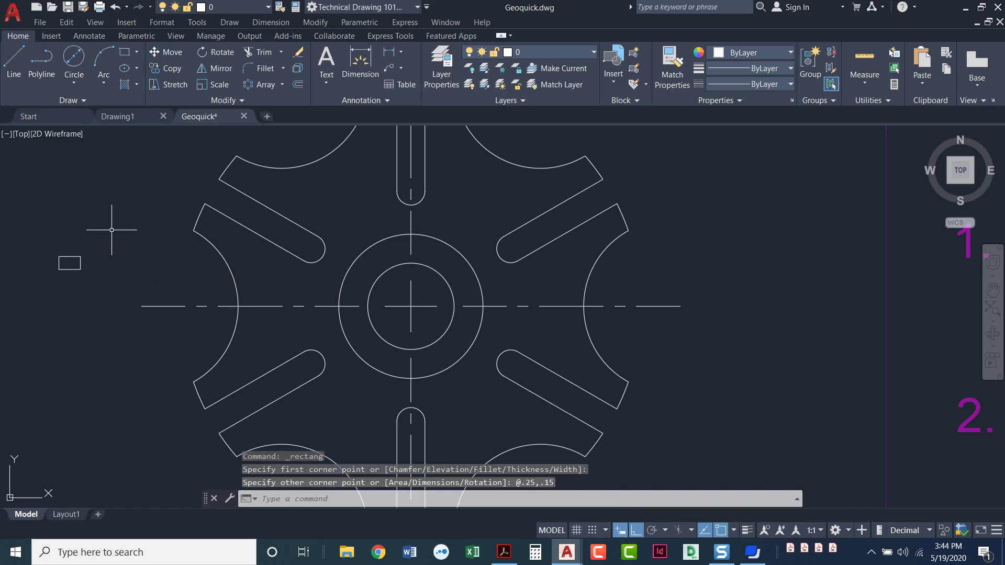
scroll(50, 276, up, 2)
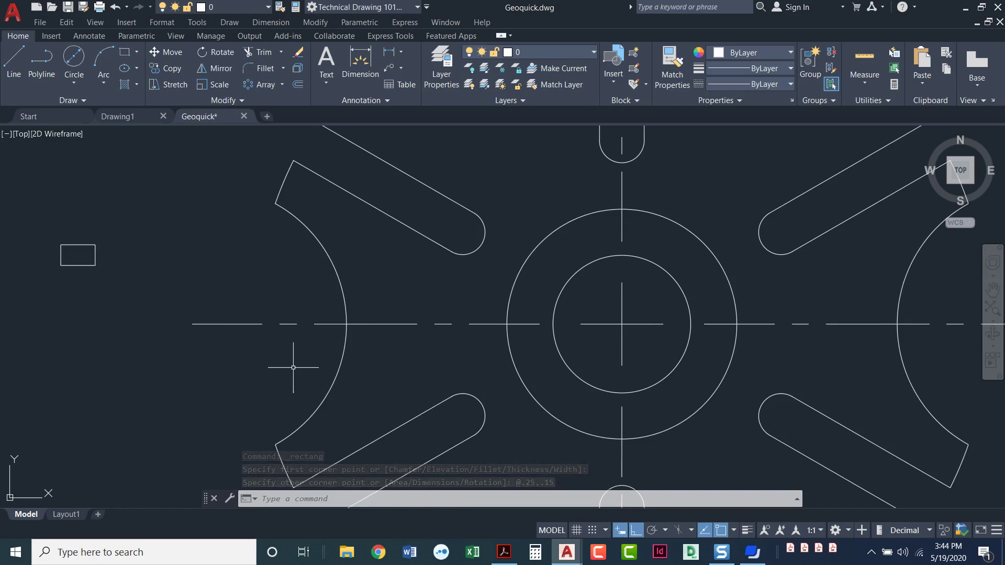
Step: Move the rectangle by its centre onto the top quadrant of the 1-diameter bore circle
click(733, 531)
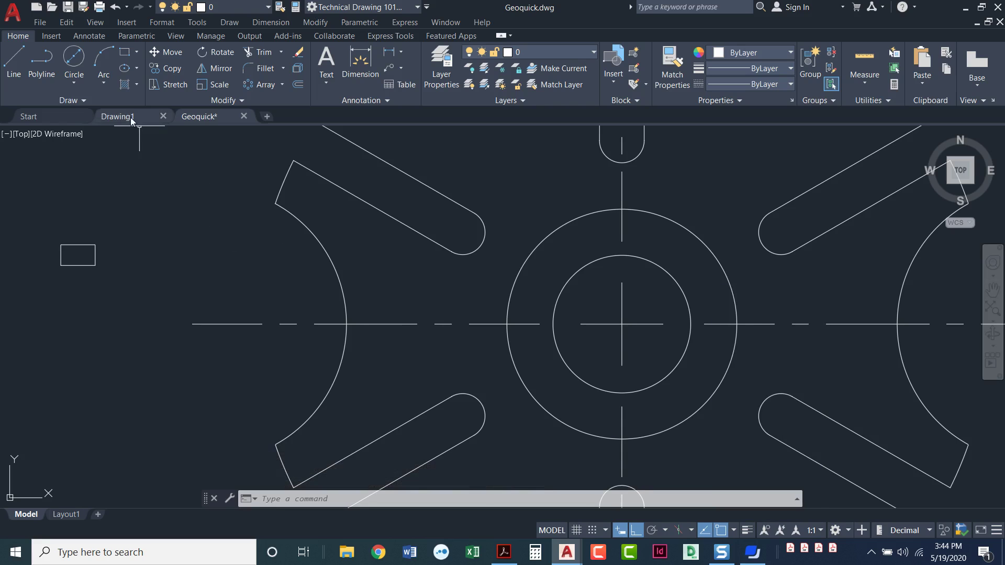
click(172, 54)
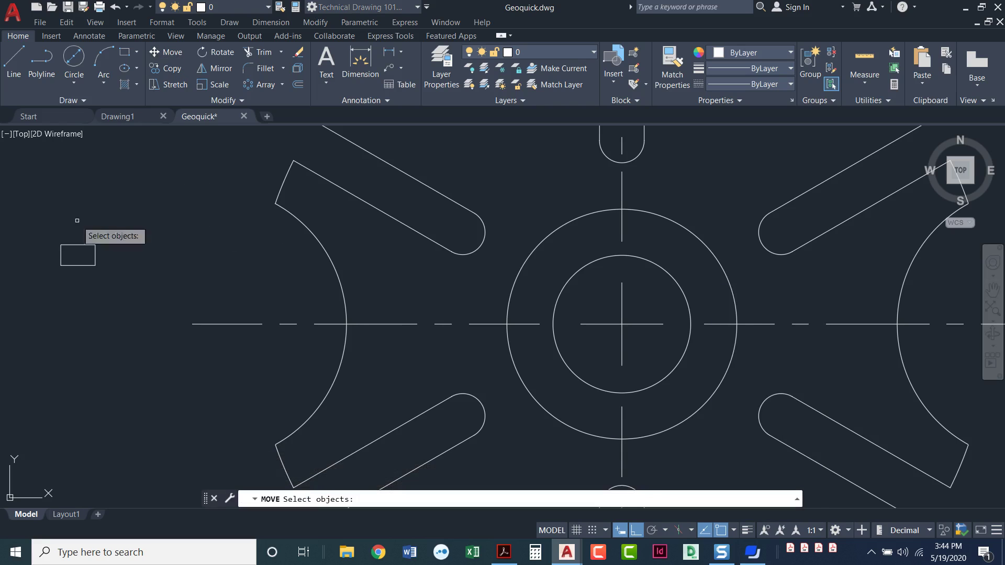
click(74, 245)
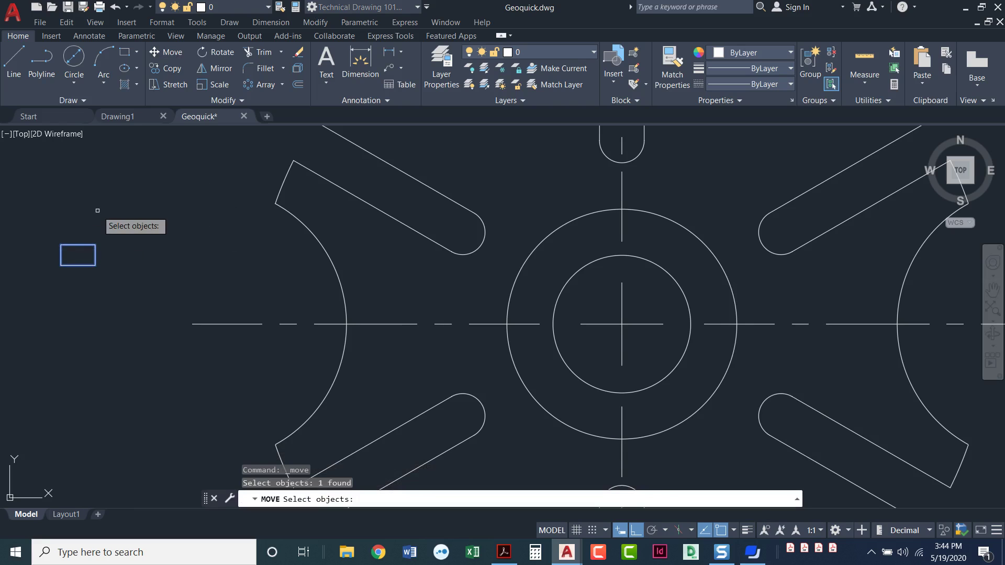
key(Return)
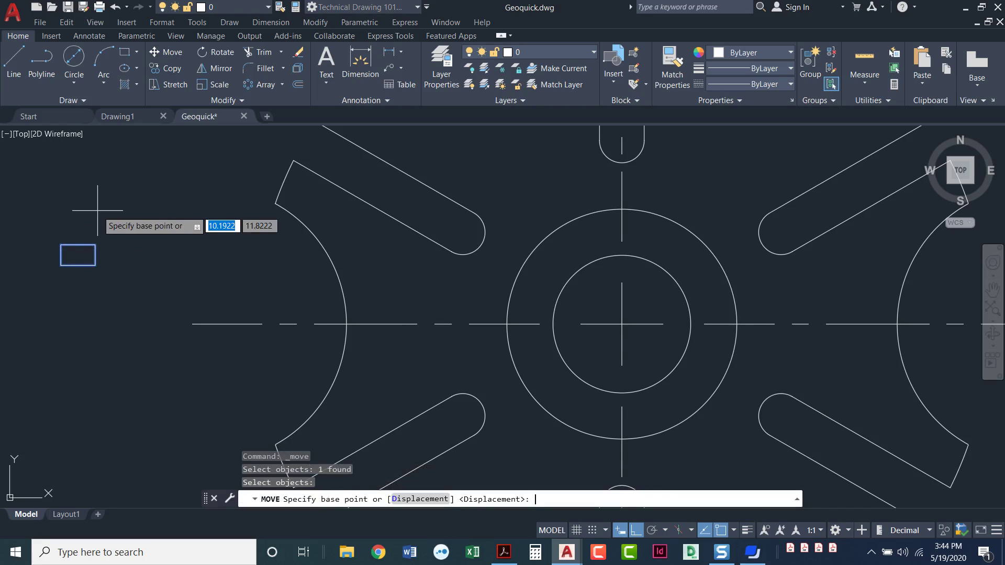
click(78, 255)
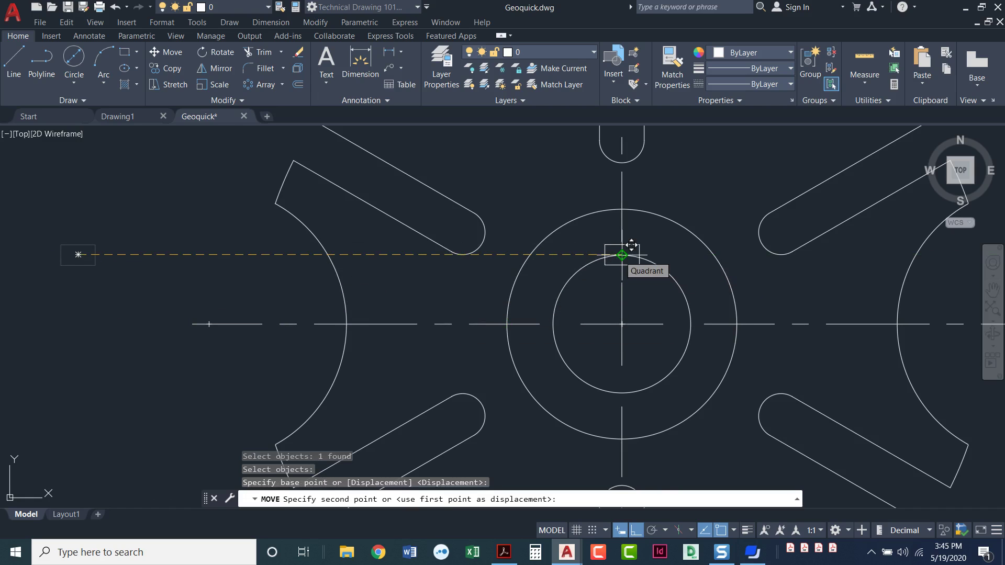
click(622, 255)
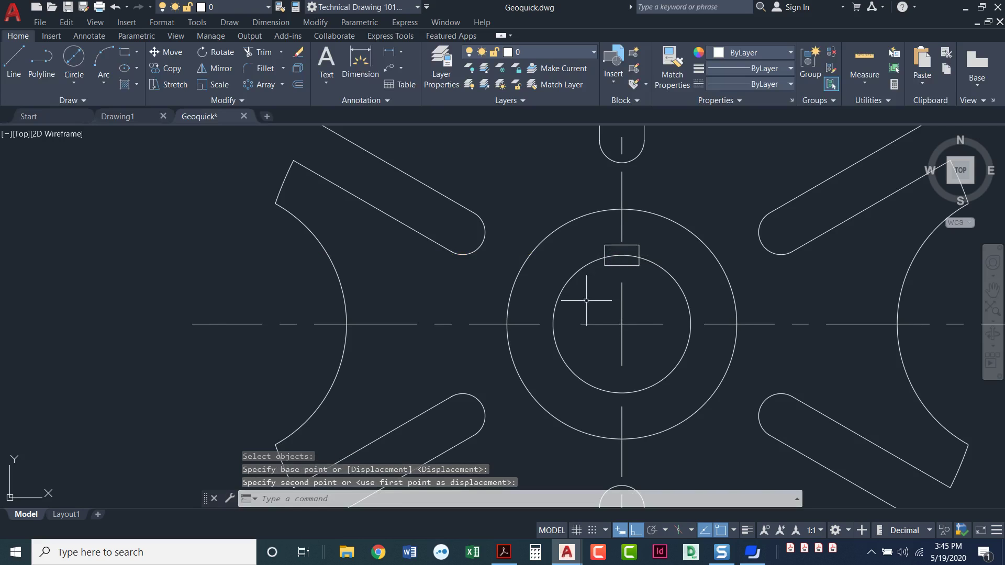
scroll(543, 314, up, 4)
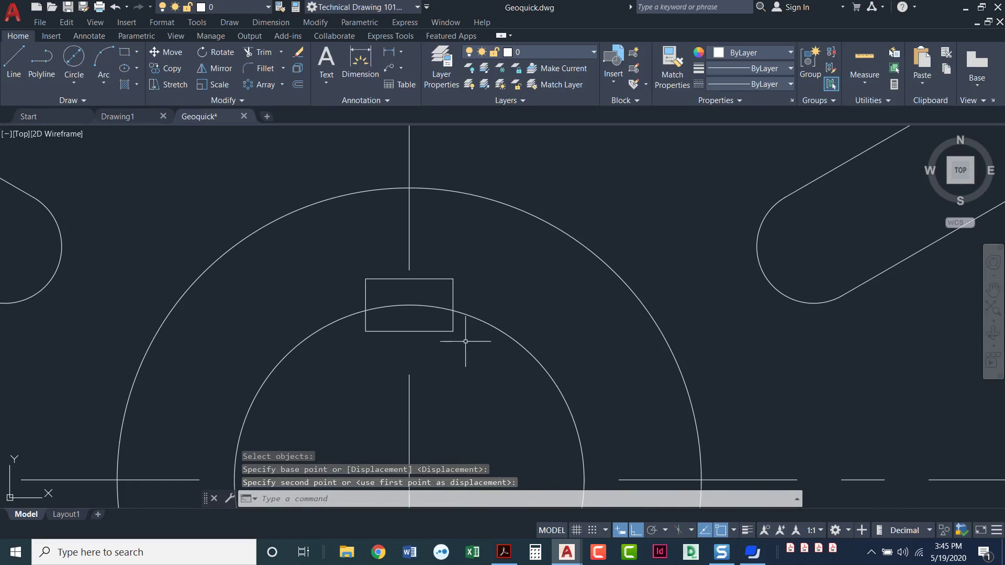
Step: Move the rectangle up so its lower-right corner rests on the bore circle
click(167, 52)
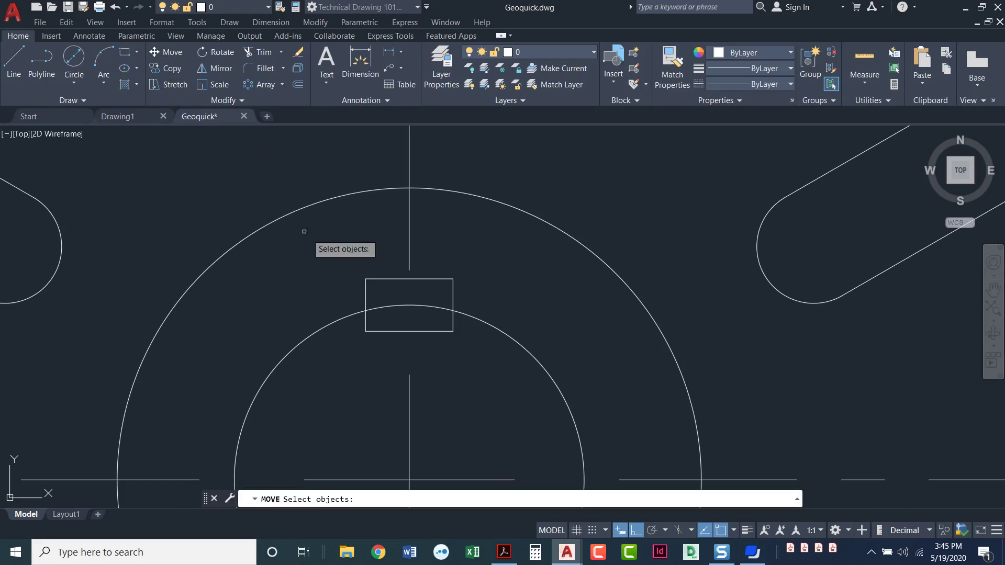
click(366, 285)
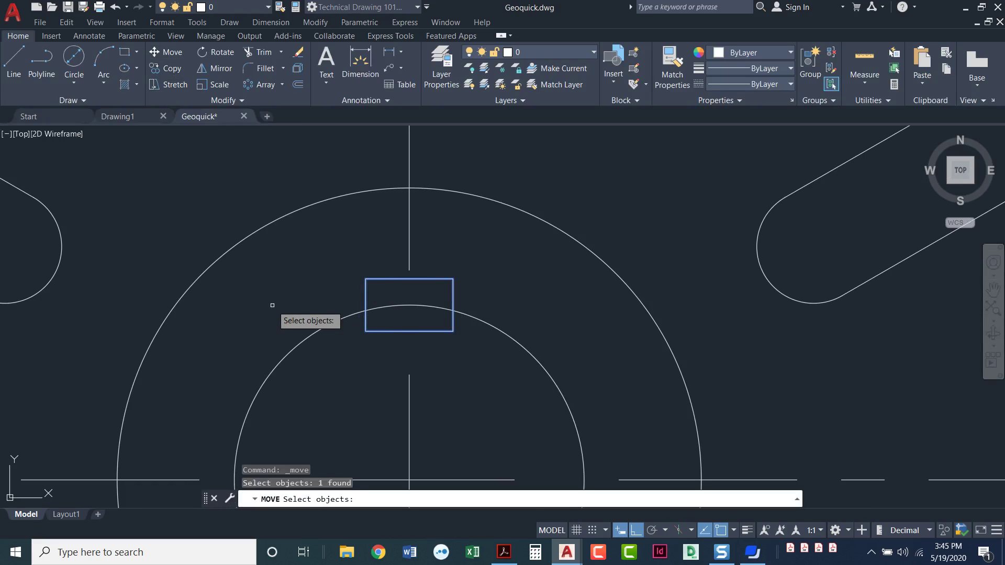
key(Return)
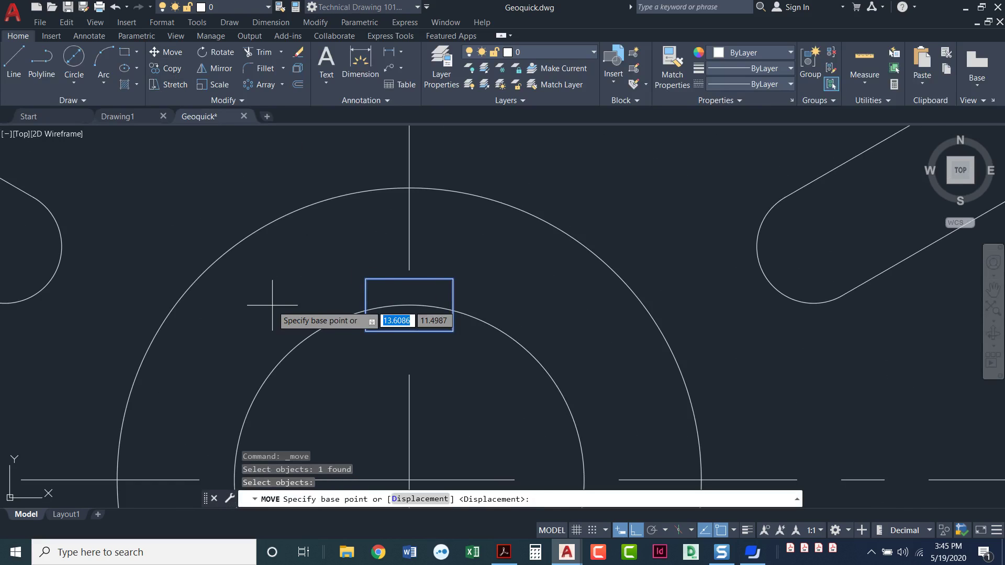
click(453, 331)
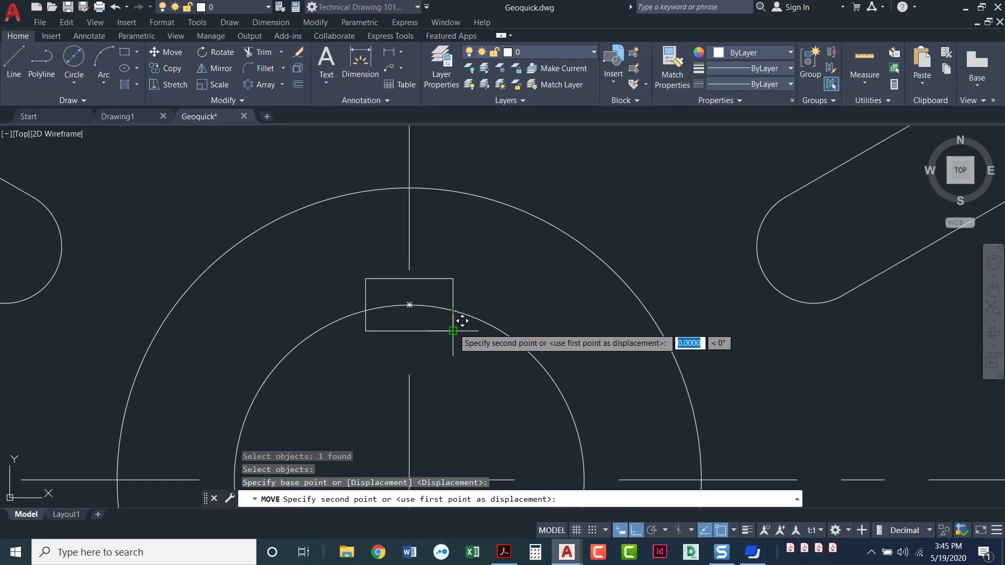
click(453, 311)
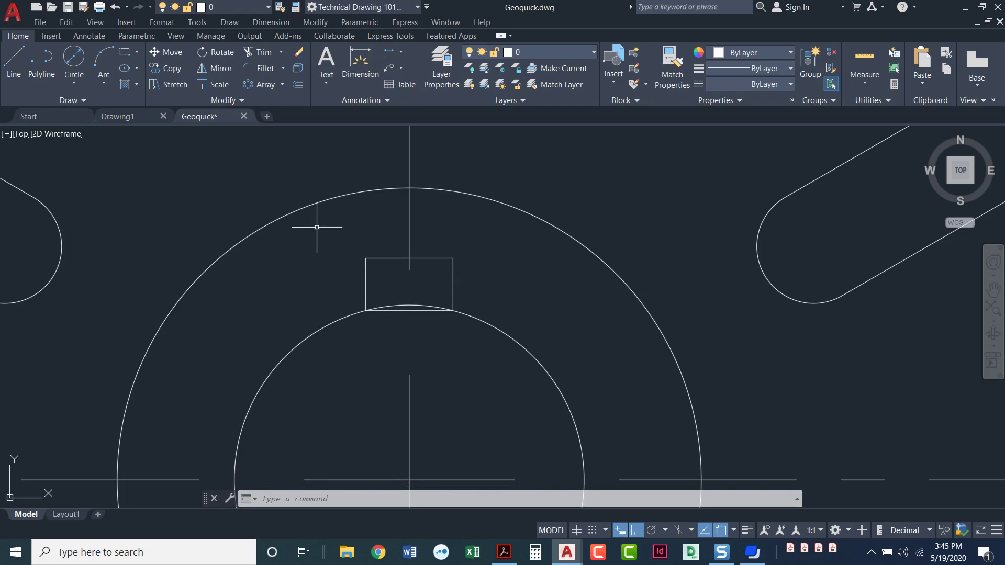
Step: Explode the keyway rectangle and delete its bottom edge
click(301, 72)
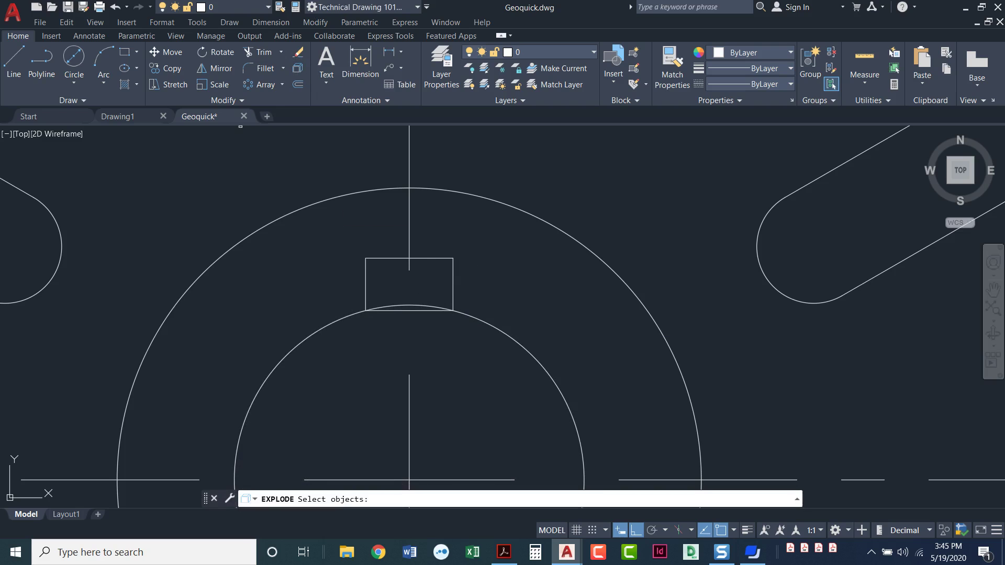
click(369, 259)
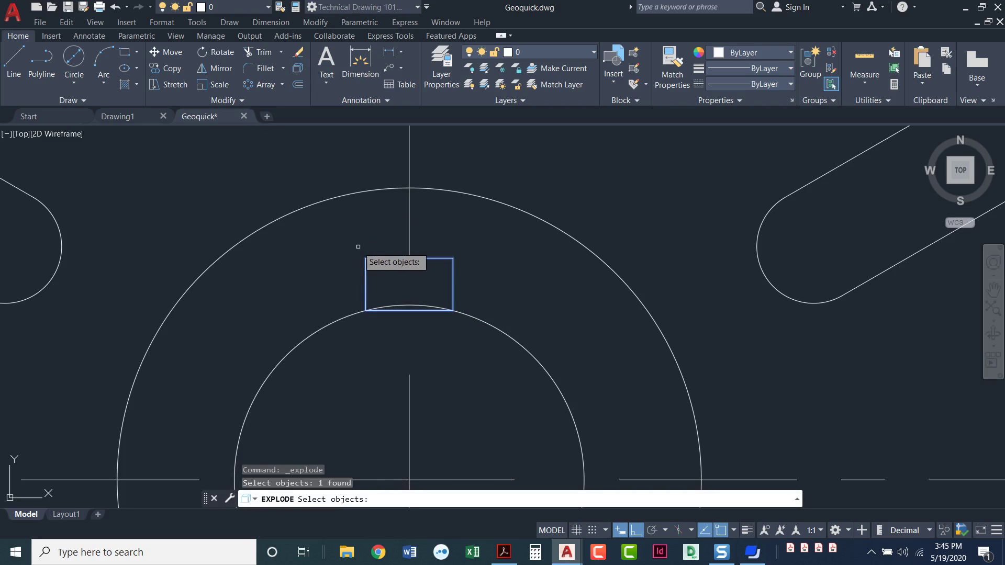
key(Return)
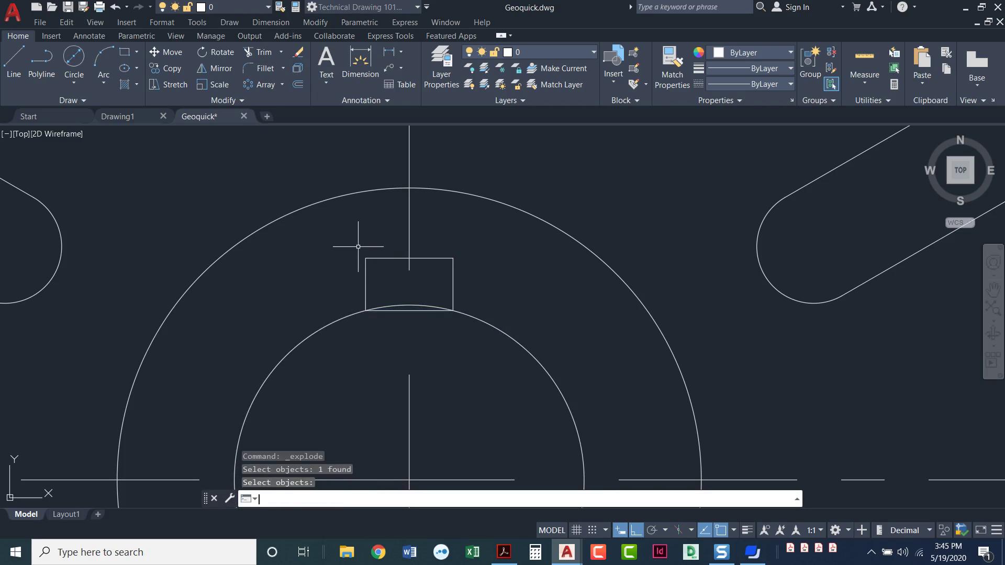
click(405, 311)
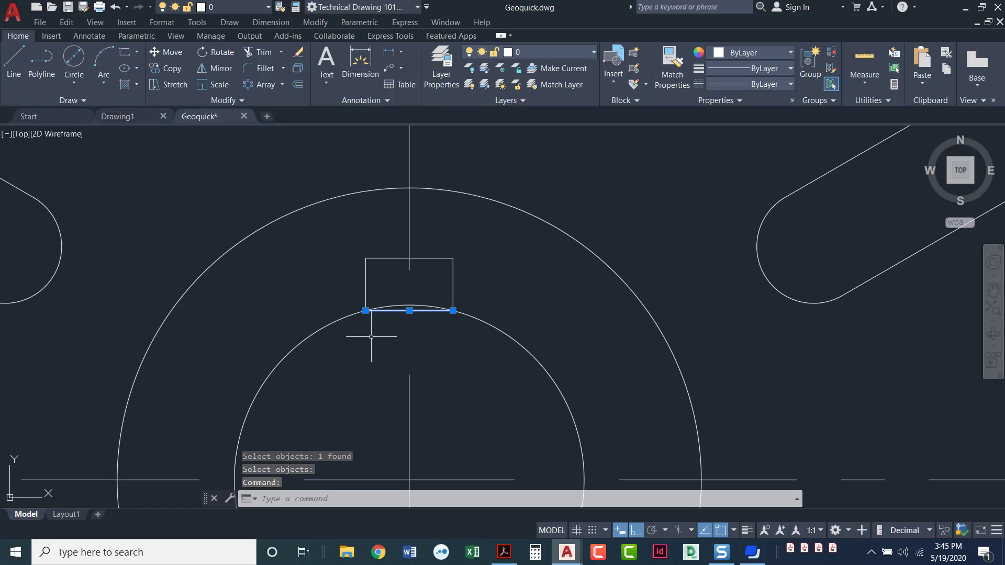
key(Delete)
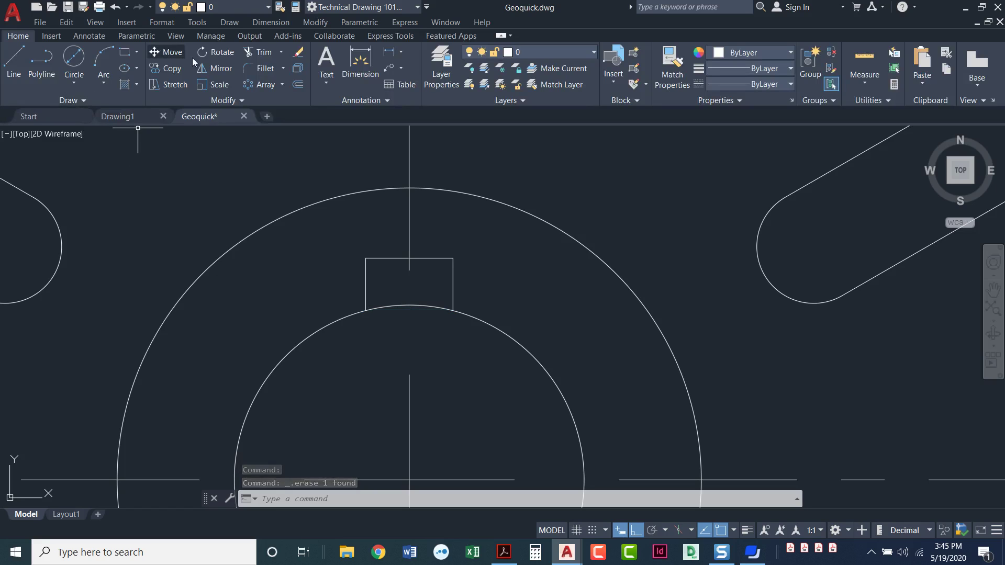
Step: Trim away the bore circle's arc inside the keyway
click(260, 54)
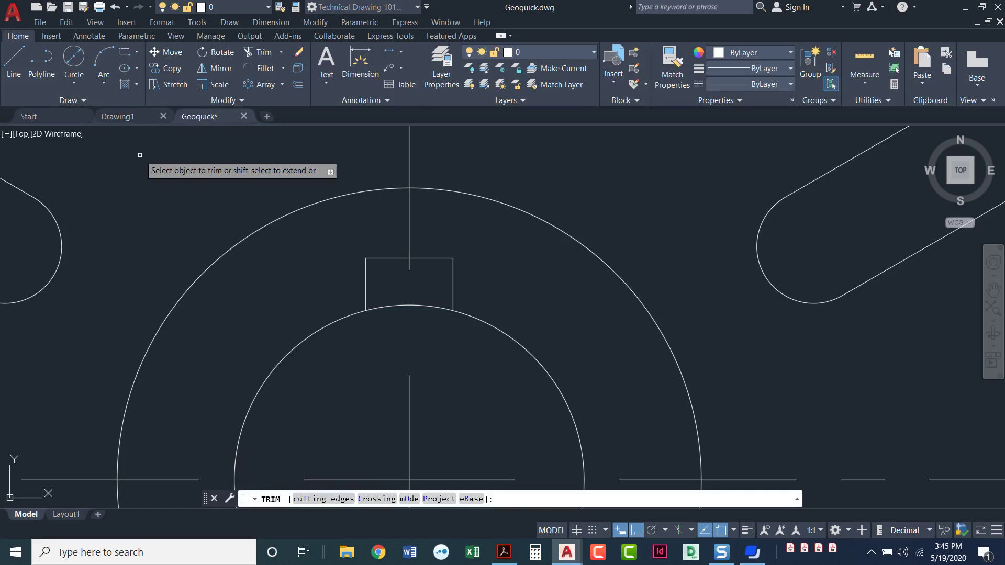
click(140, 155)
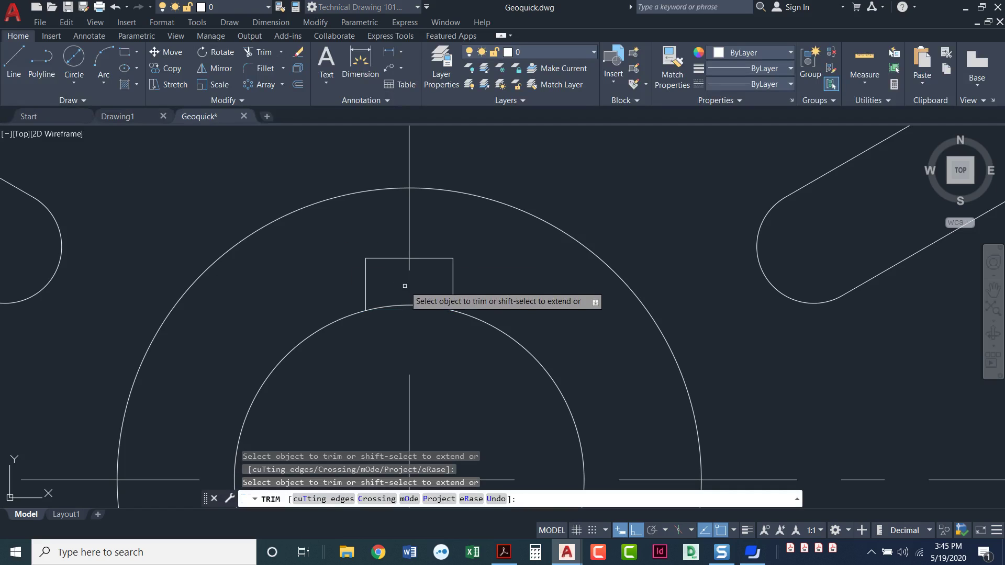
click(394, 305)
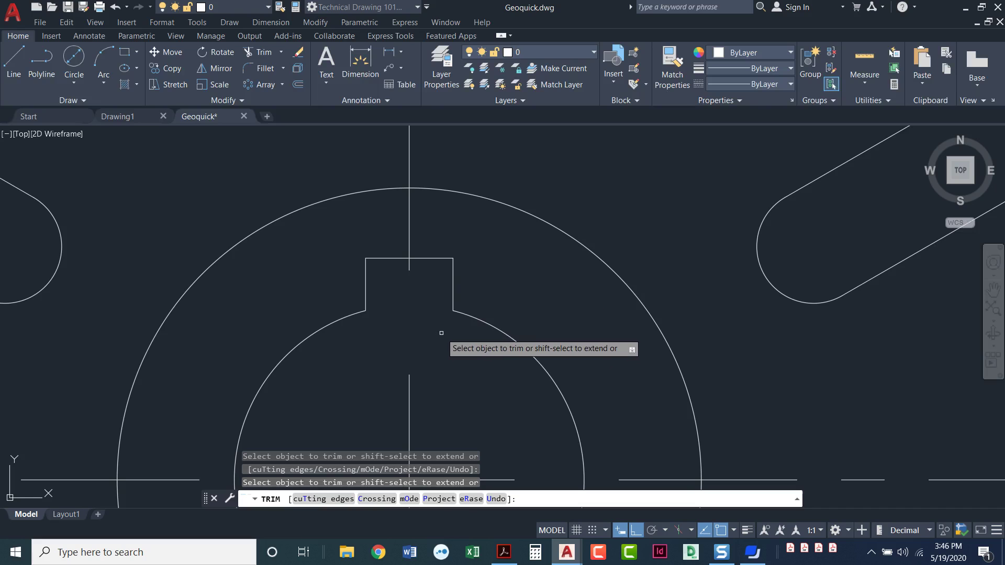
key(Return)
scroll(441, 333, down, 5)
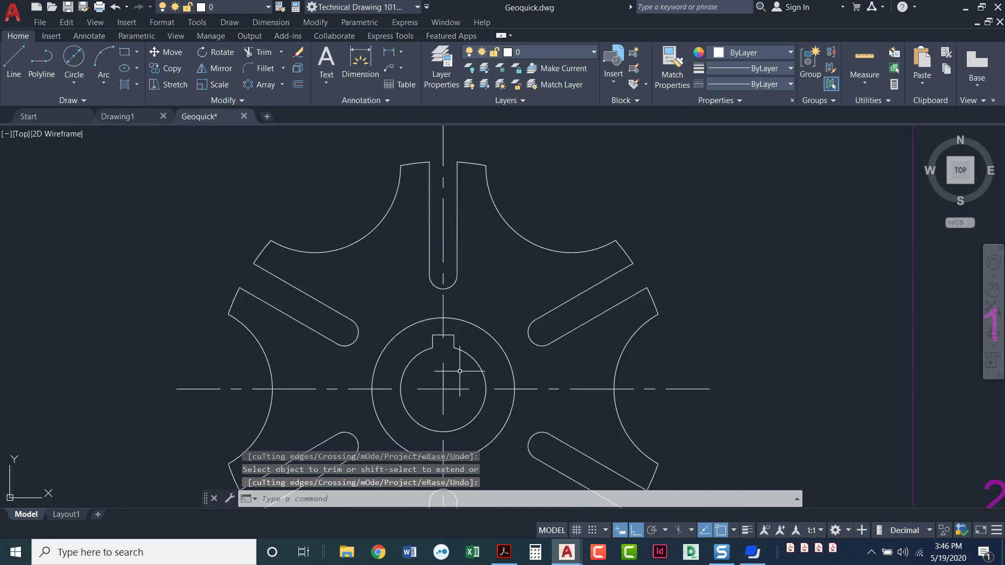
scroll(441, 340, up, 3)
scroll(441, 343, down, 3)
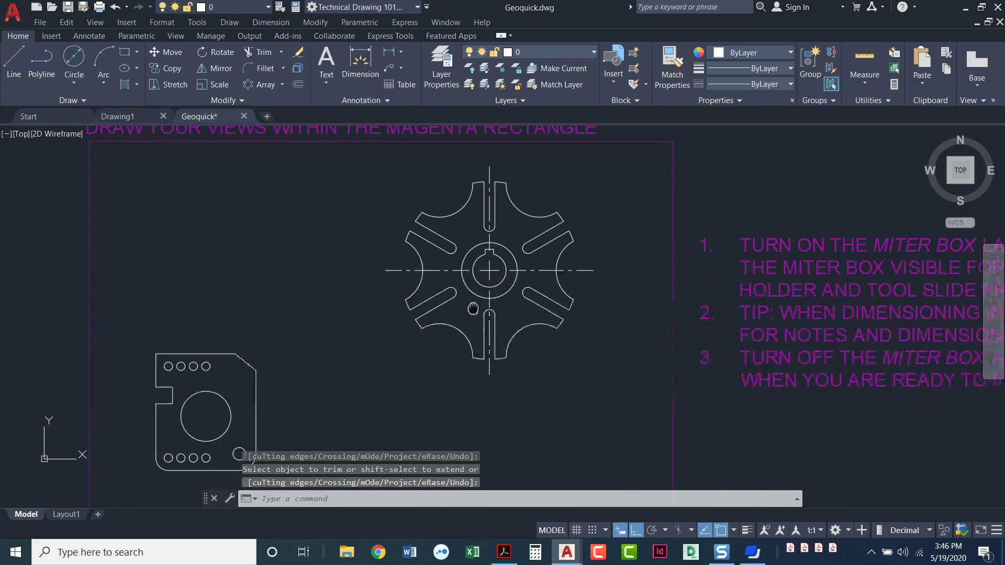
middle_drag(574, 392, 566, 366)
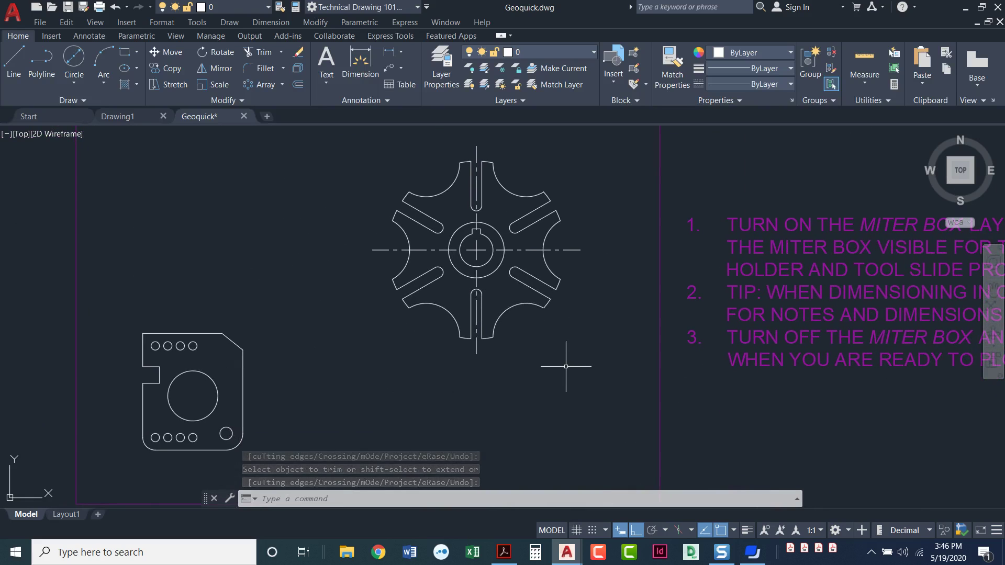